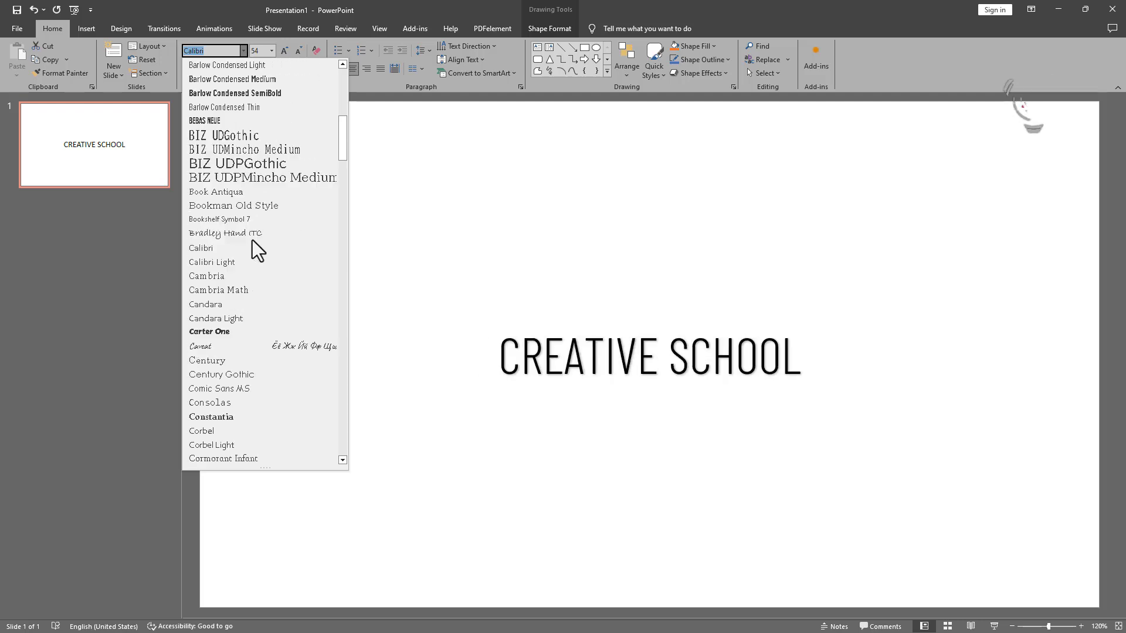
Step: Apply the Carter One font to the CREATIVE SCHOOL title
{"action": "left_click", "coordinate": [231, 332]}
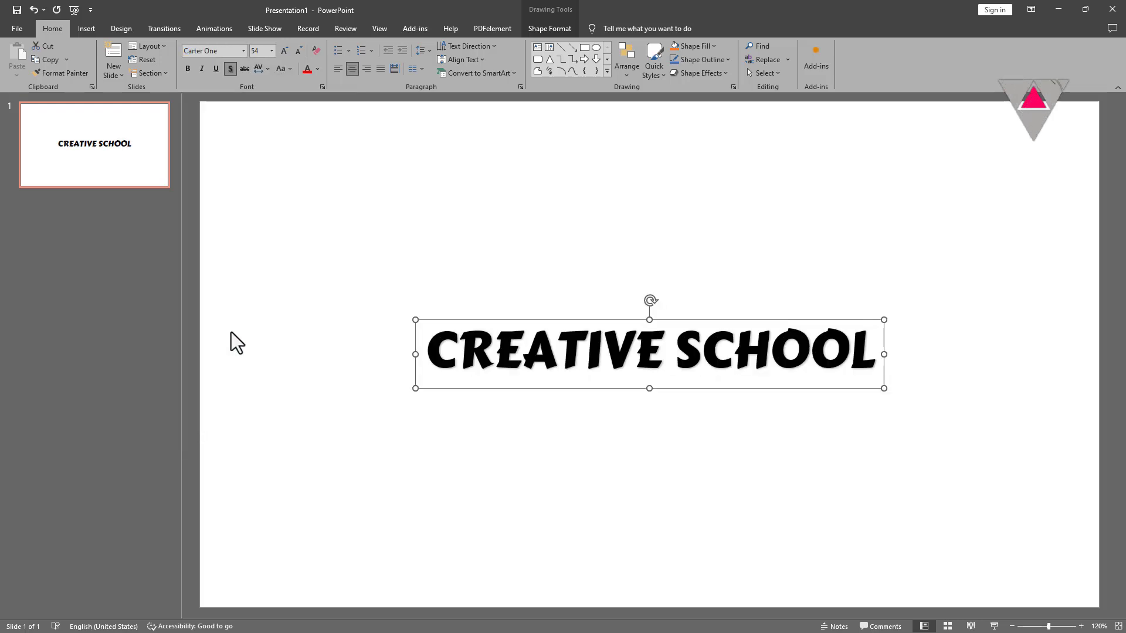
Step: Draw a rectangle over the CREATIVE SCHOOL title text
{"action": "left_click", "coordinate": [88, 28]}
{"action": "left_click", "coordinate": [189, 64]}
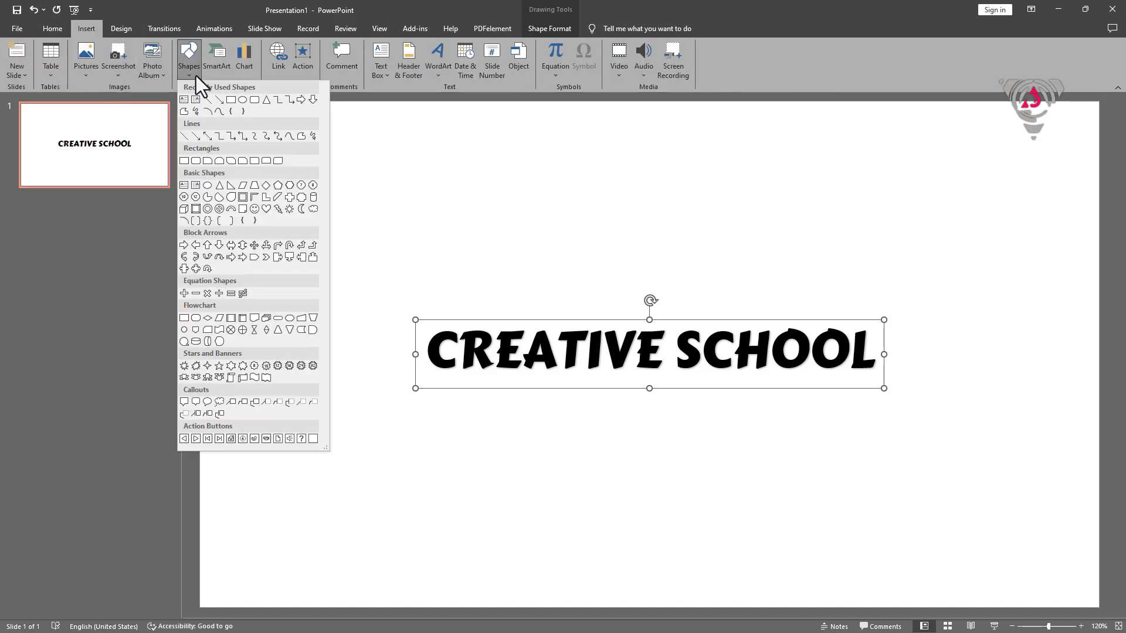
{"action": "left_click", "coordinate": [224, 98]}
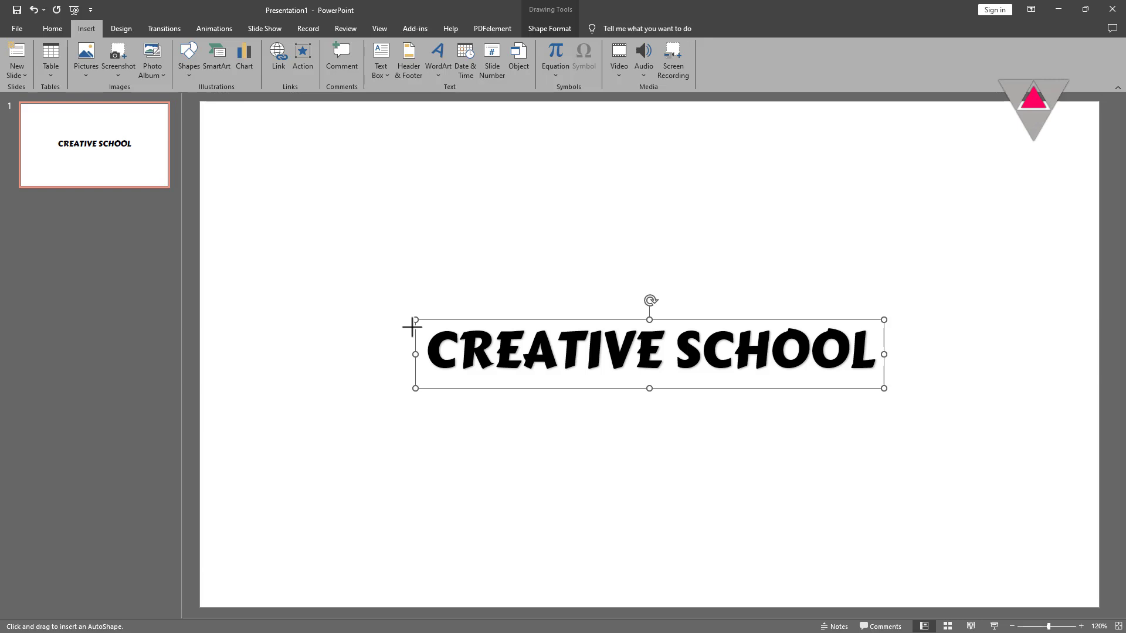
{"action": "left_click_drag", "start_coordinate": [415, 319], "coordinate": [883, 380]}
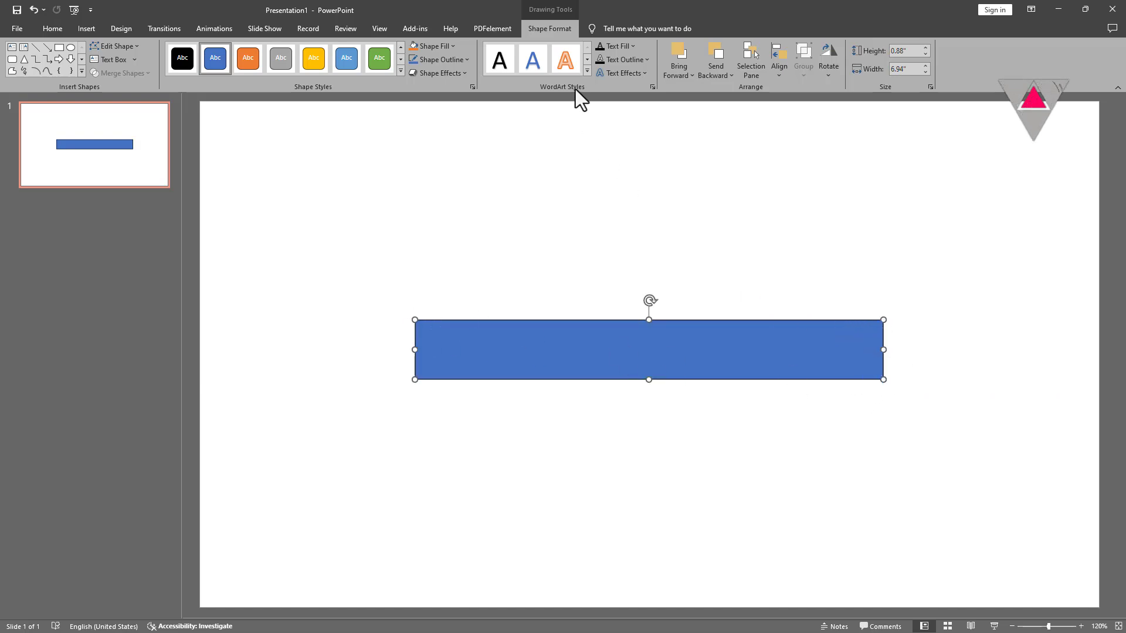
Step: Give the rectangle no outline and a solid black fill
{"action": "left_click", "coordinate": [460, 64]}
{"action": "left_click", "coordinate": [453, 165]}
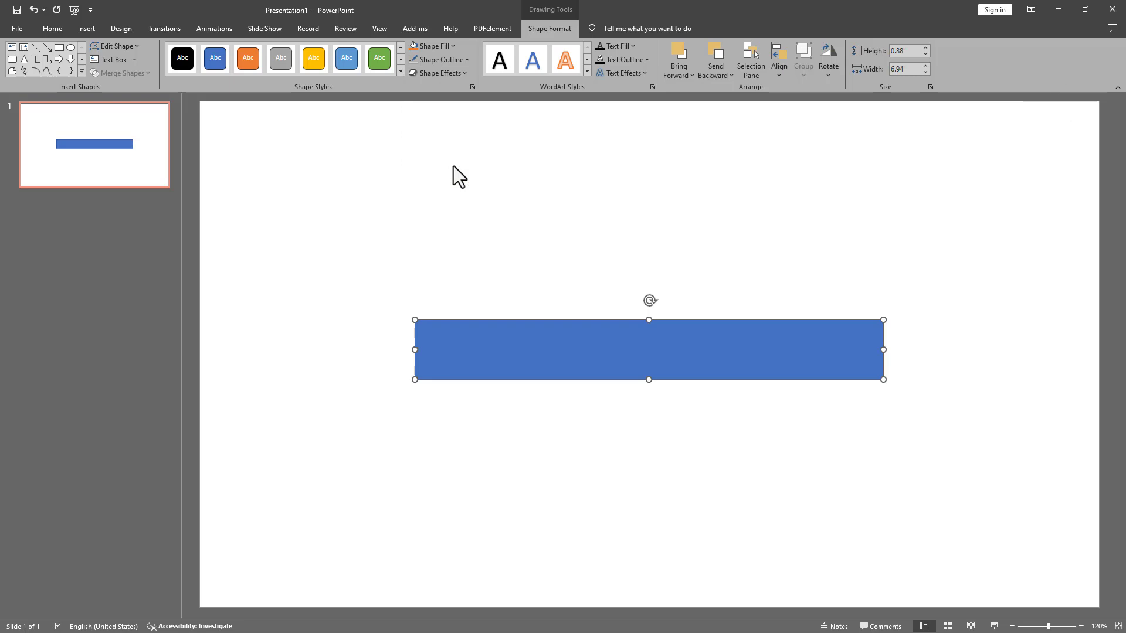
{"action": "left_click", "coordinate": [431, 50]}
{"action": "left_click", "coordinate": [422, 72]}
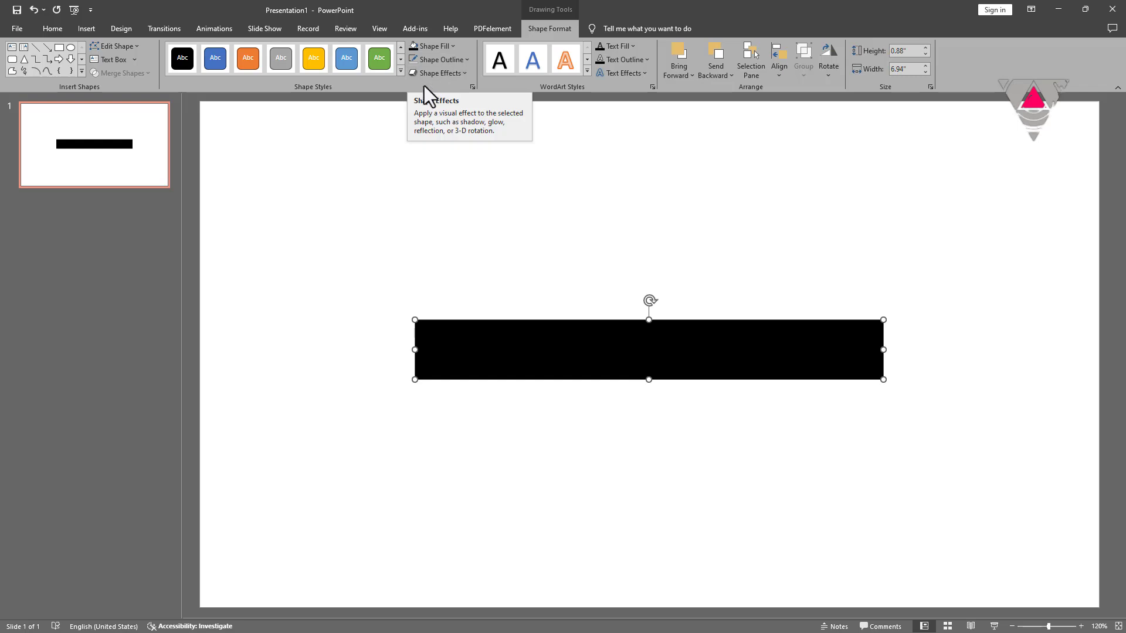
Step: Show the Animation Pane and add a Lines motion path to the black rectangle
{"action": "left_click", "coordinate": [223, 29]}
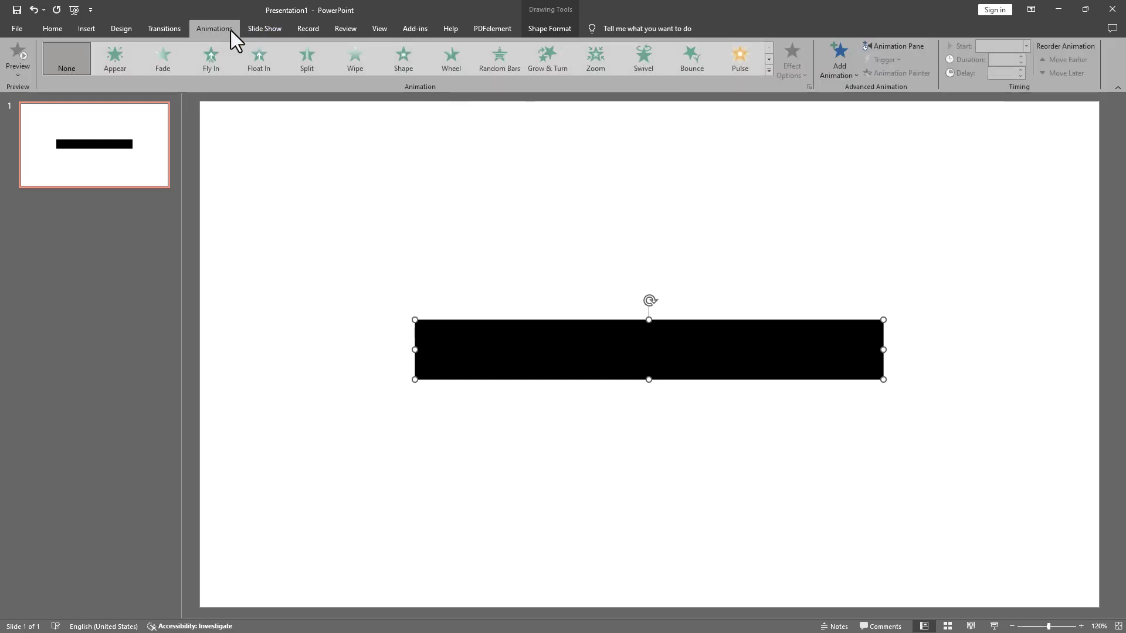
{"action": "left_click", "coordinate": [894, 46]}
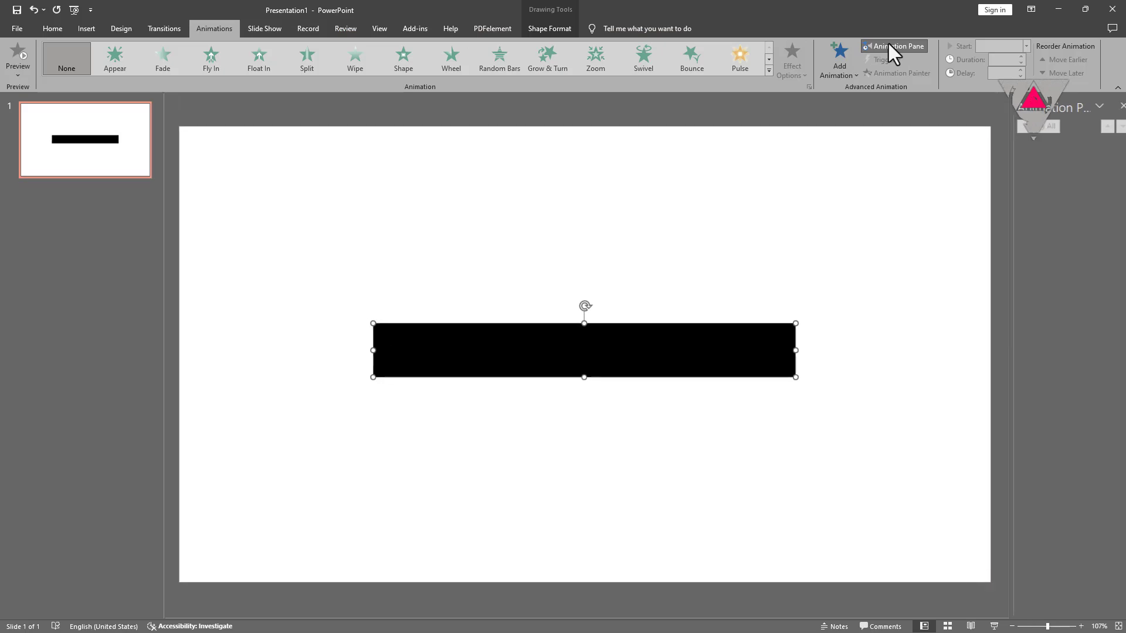
{"action": "left_click", "coordinate": [830, 71]}
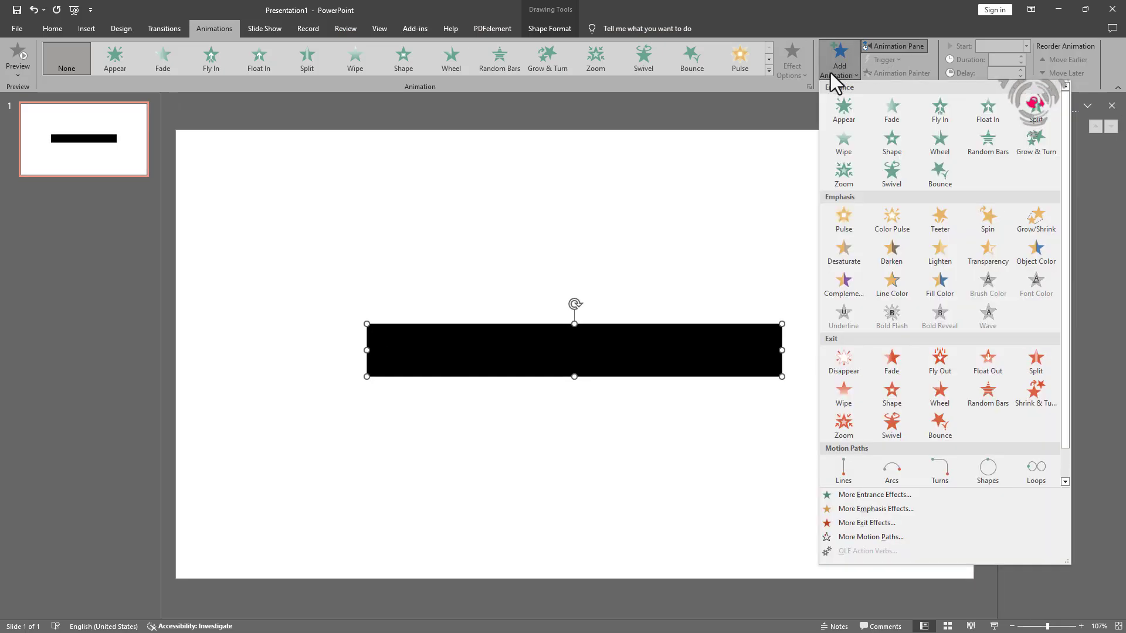
{"action": "left_click", "coordinate": [842, 469]}
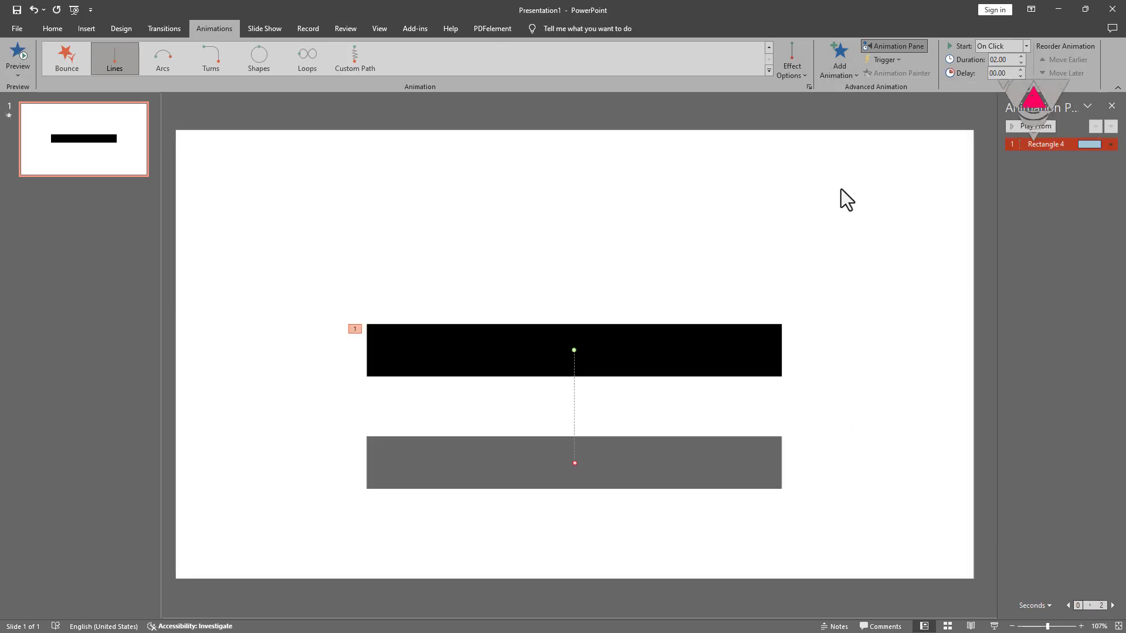
{"action": "left_click", "coordinate": [832, 70]}
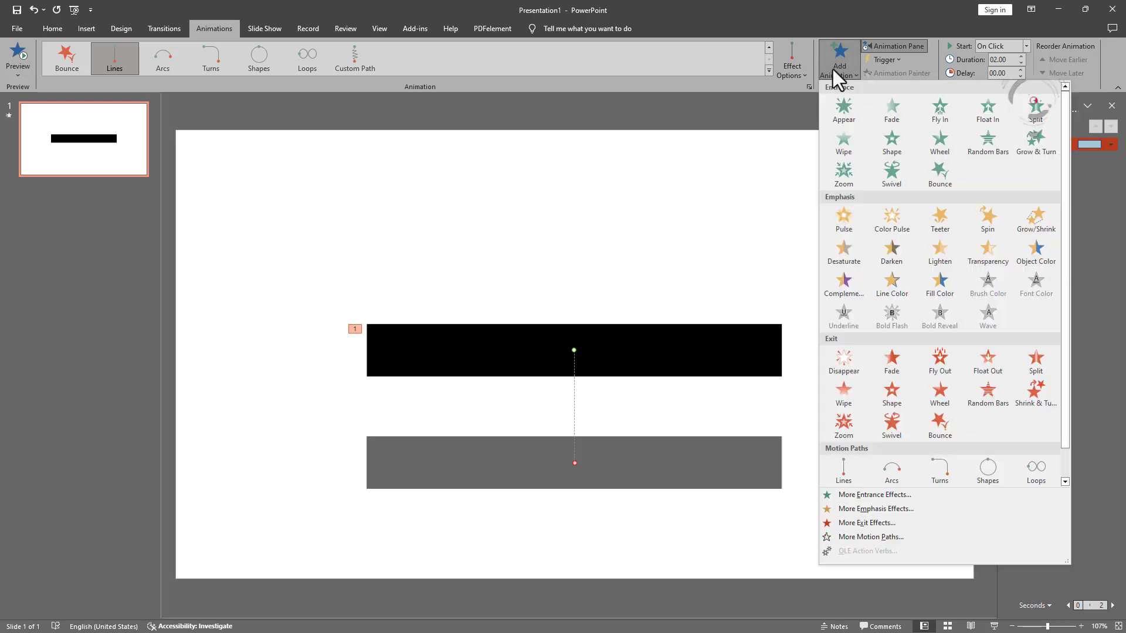
Step: Add three more Lines motion paths to the black bar, making four in total
{"action": "left_click", "coordinate": [841, 464]}
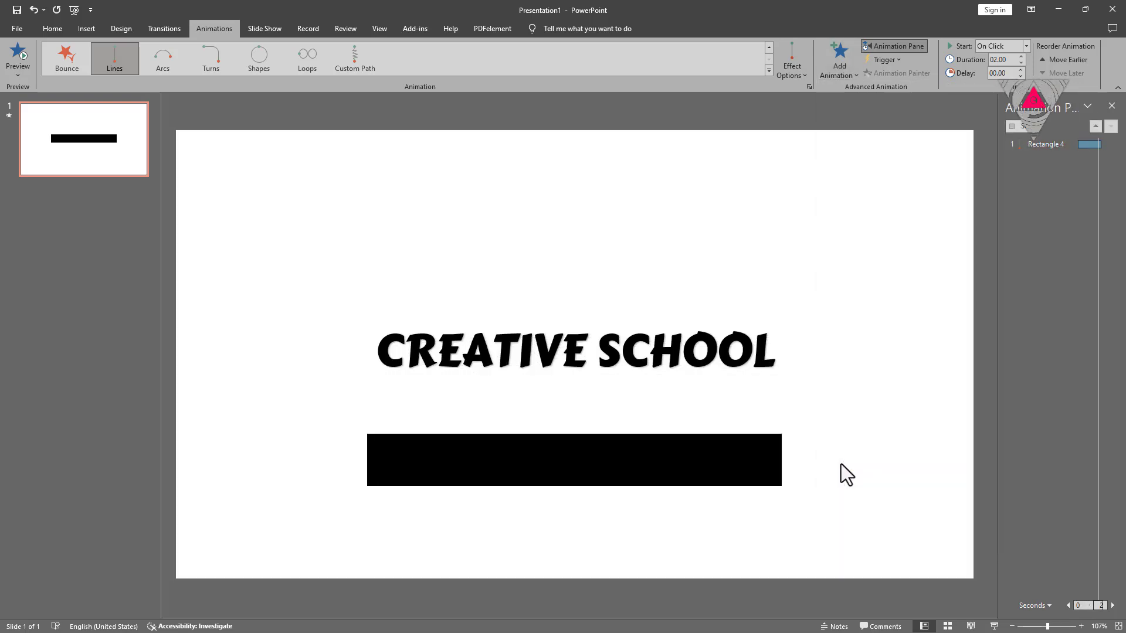
{"action": "left_click", "coordinate": [826, 71]}
{"action": "left_click", "coordinate": [836, 469]}
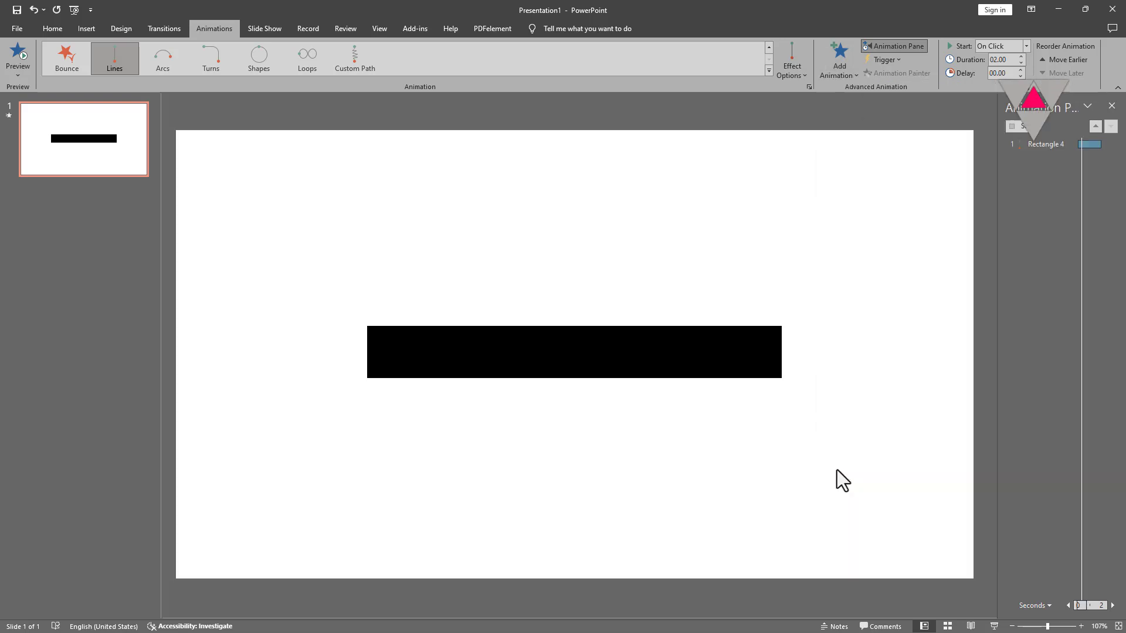
{"action": "left_click", "coordinate": [841, 65]}
{"action": "left_click", "coordinate": [838, 467]}
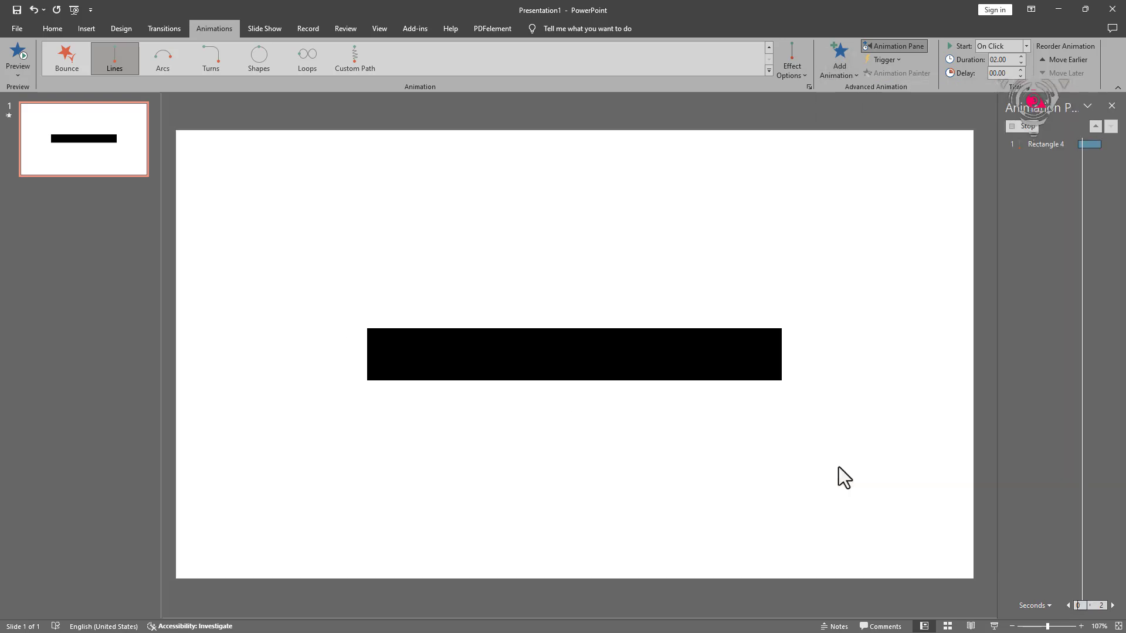
Step: Drag the first motion path's end point left, off the slide
{"action": "left_click", "coordinate": [1047, 147]}
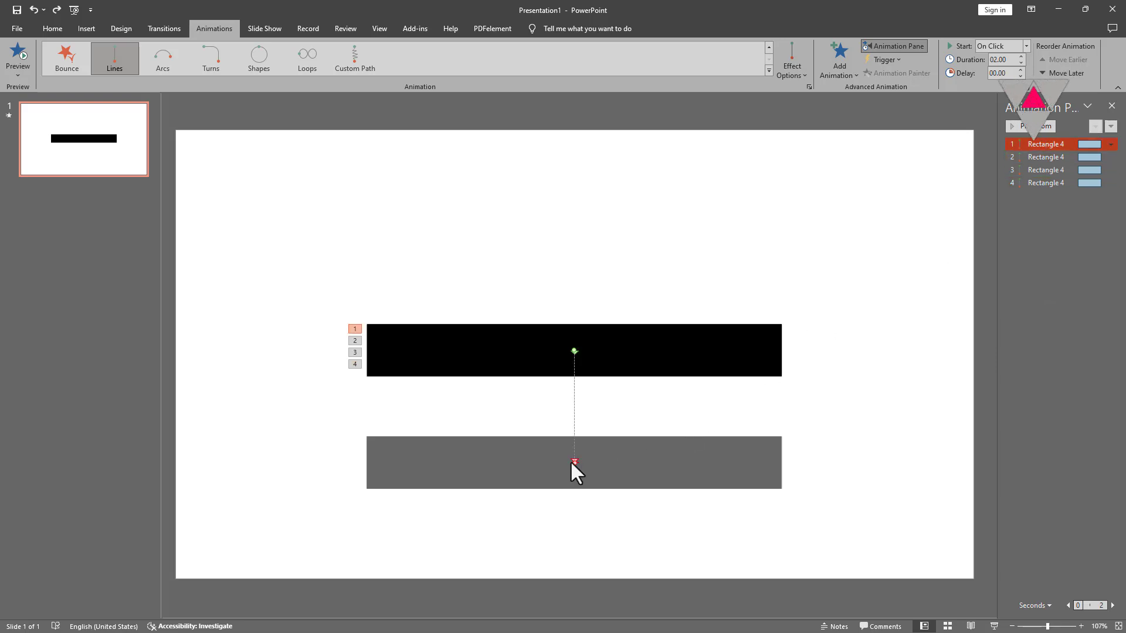
{"action": "left_click_drag", "start_coordinate": [573, 462], "coordinate": [155, 352]}
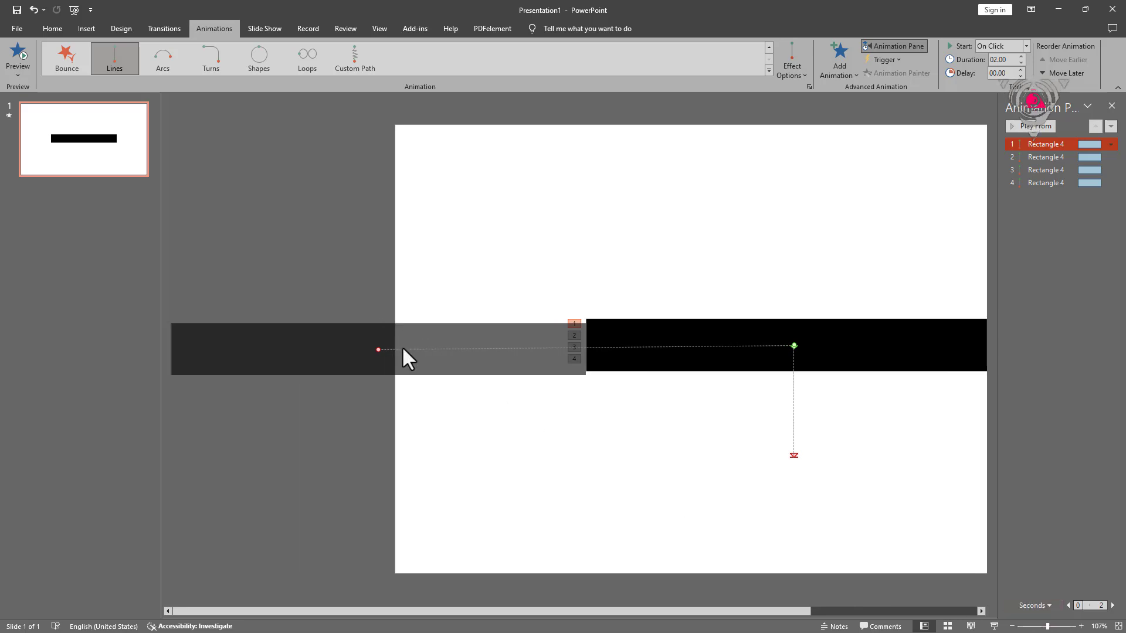
{"action": "scroll", "coordinate": [402, 345], "scroll_direction": "up", "scroll_amount": 4}
{"action": "scroll", "coordinate": [403, 345], "scroll_direction": "up", "scroll_amount": 5}
{"action": "left_click_drag", "start_coordinate": [201, 350], "coordinate": [204, 342]}
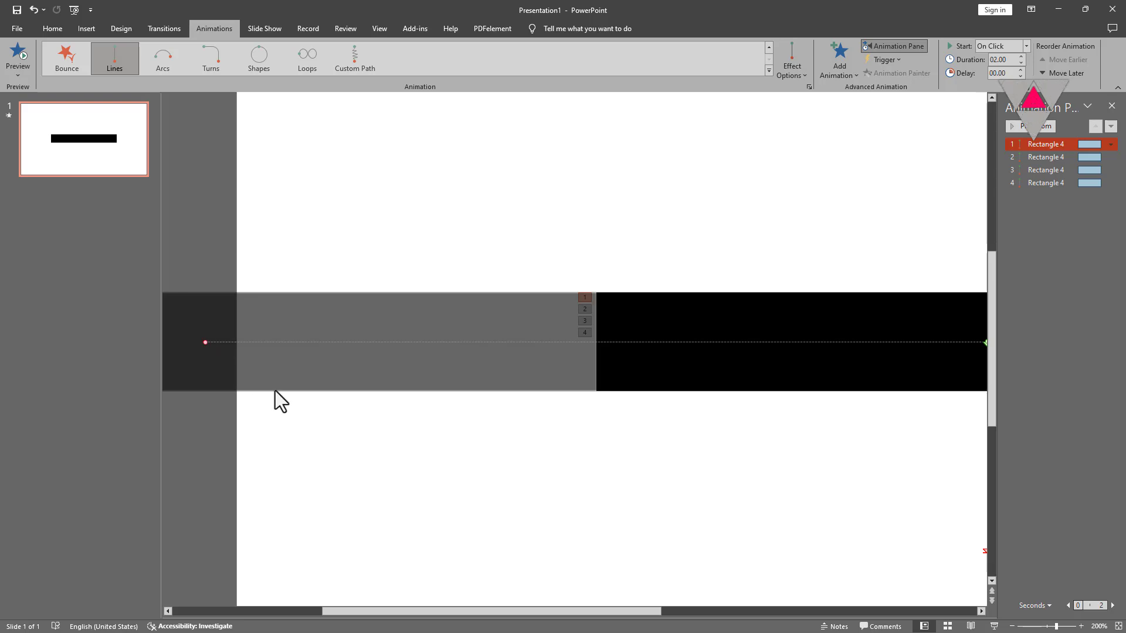
{"action": "scroll", "coordinate": [460, 449], "scroll_direction": "down", "scroll_amount": 9}
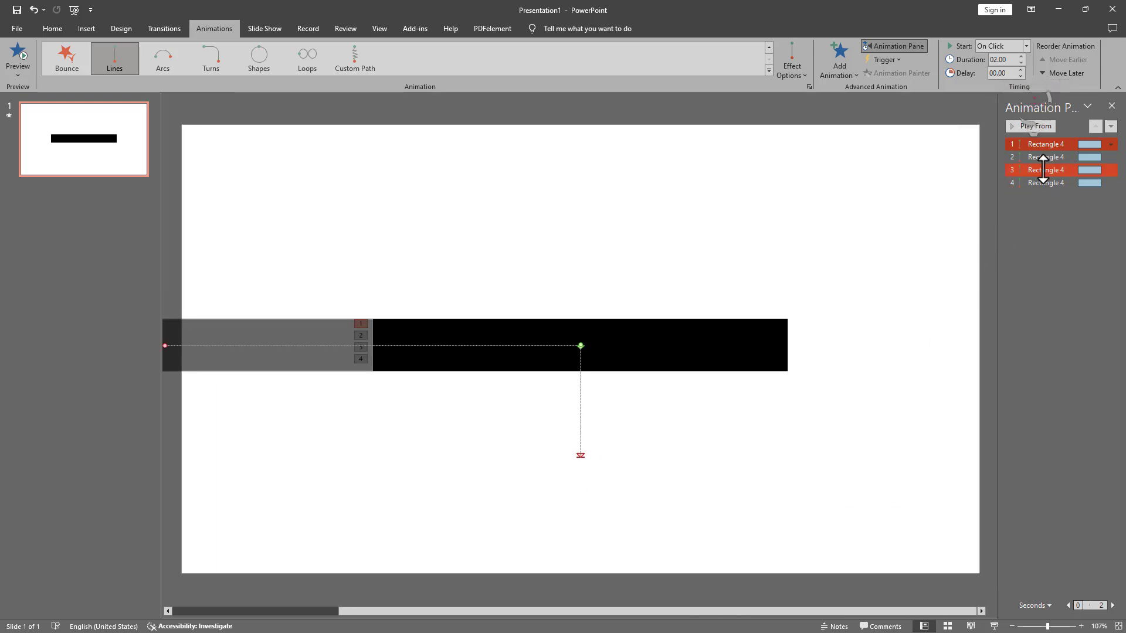
Step: Point the second motion path to the right and fine-tune the first path's left end
{"action": "left_click", "coordinate": [1034, 157]}
{"action": "mouse_move", "coordinate": [579, 460]}
{"action": "left_mouse_down"}
{"action": "mouse_move", "coordinate": [835, 342]}
{"action": "mouse_move", "coordinate": [993, 347]}
{"action": "left_mouse_up"}
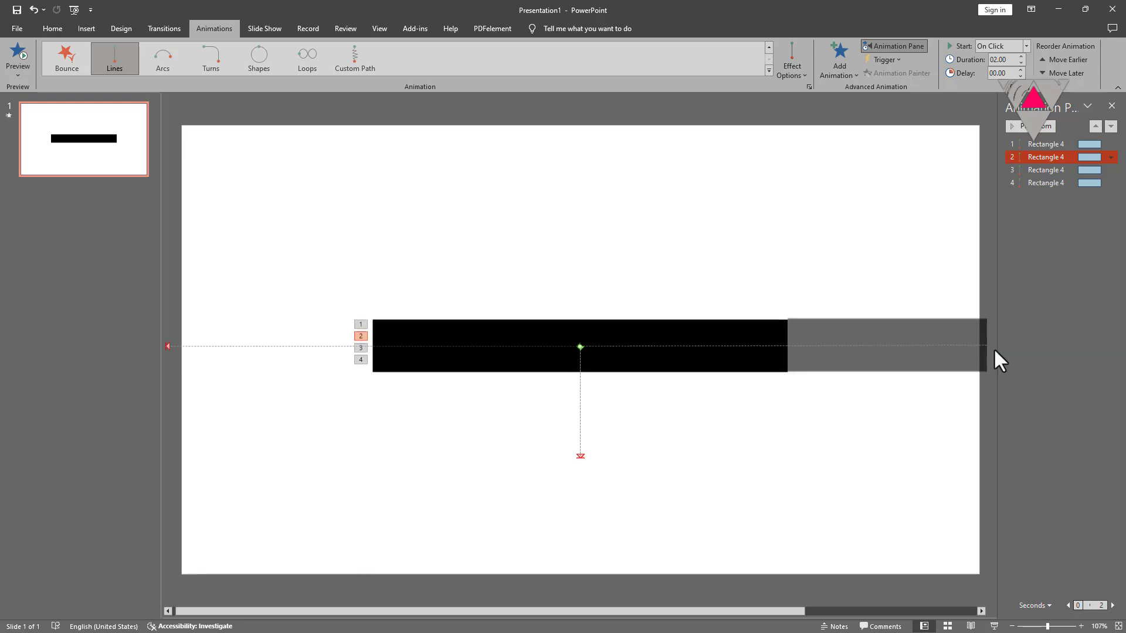
{"action": "scroll", "coordinate": [978, 358], "scroll_direction": "up", "scroll_amount": 4}
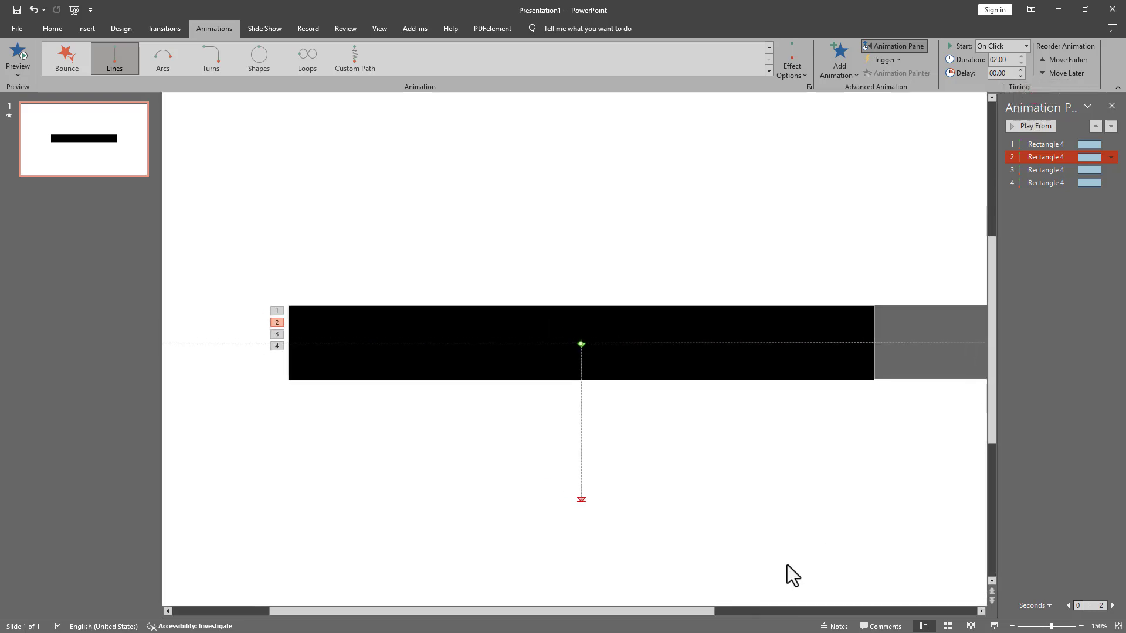
{"action": "left_click", "coordinate": [756, 610]}
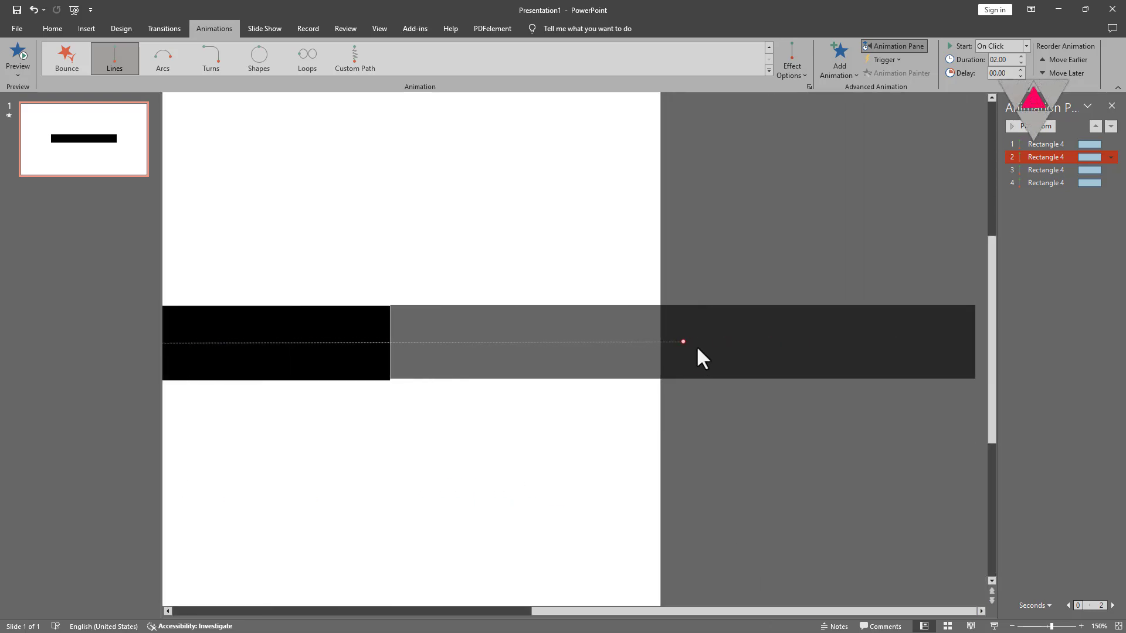
{"action": "left_click_drag", "start_coordinate": [683, 342], "coordinate": [683, 343]}
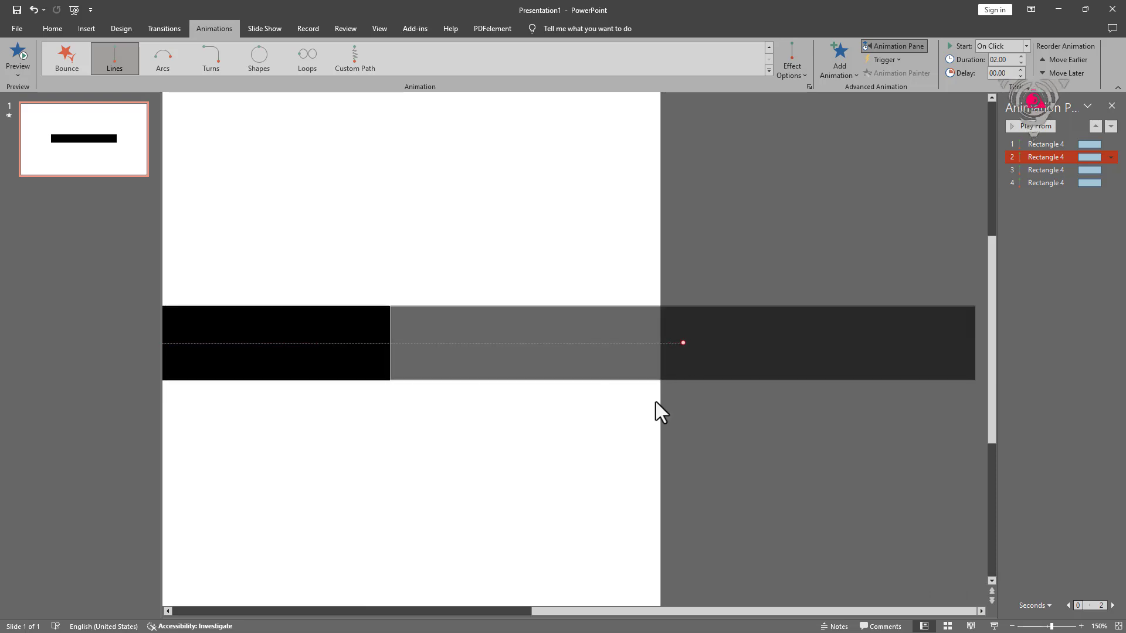
{"action": "left_click", "coordinate": [314, 610]}
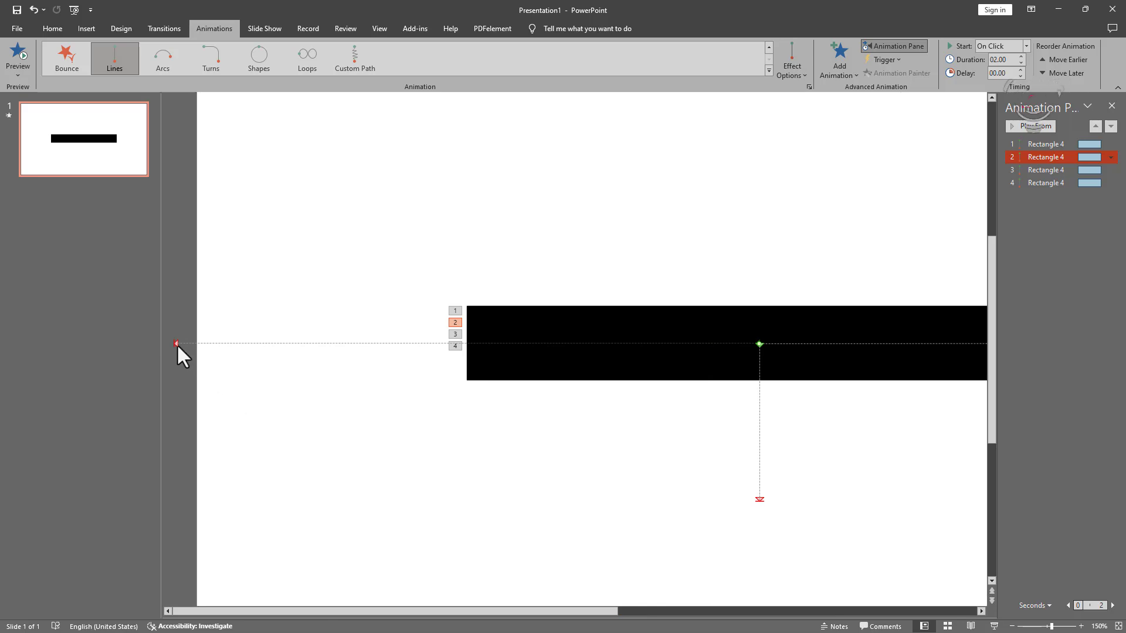
{"action": "left_click_drag", "start_coordinate": [177, 344], "coordinate": [173, 342]}
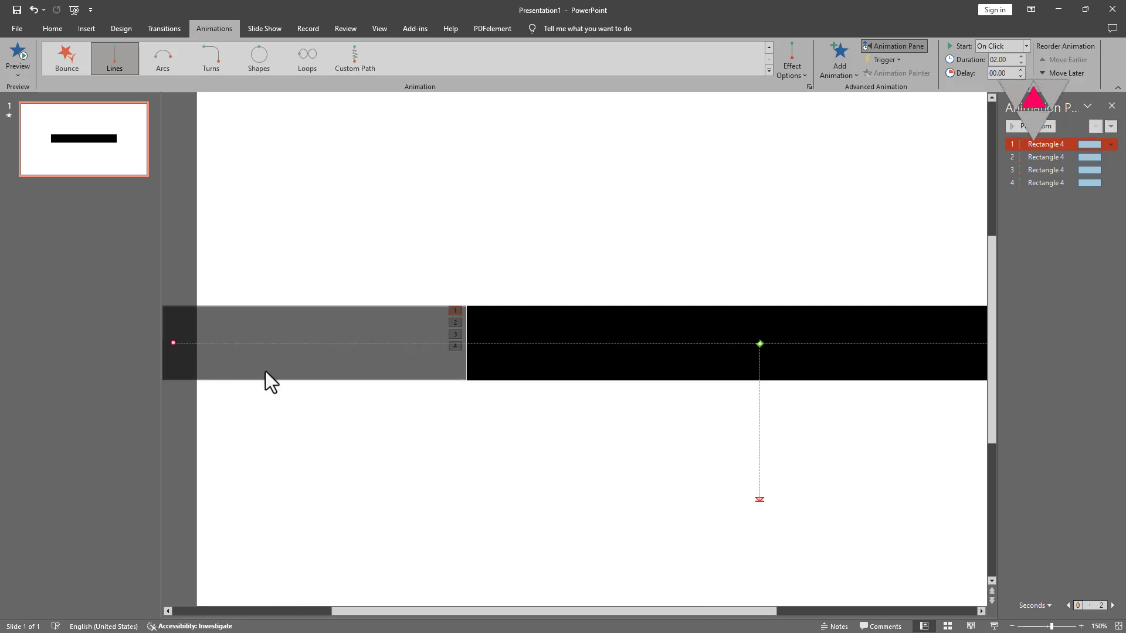
Step: Redirect the third motion path to the left and the fourth to the right
{"action": "left_click", "coordinate": [1057, 170]}
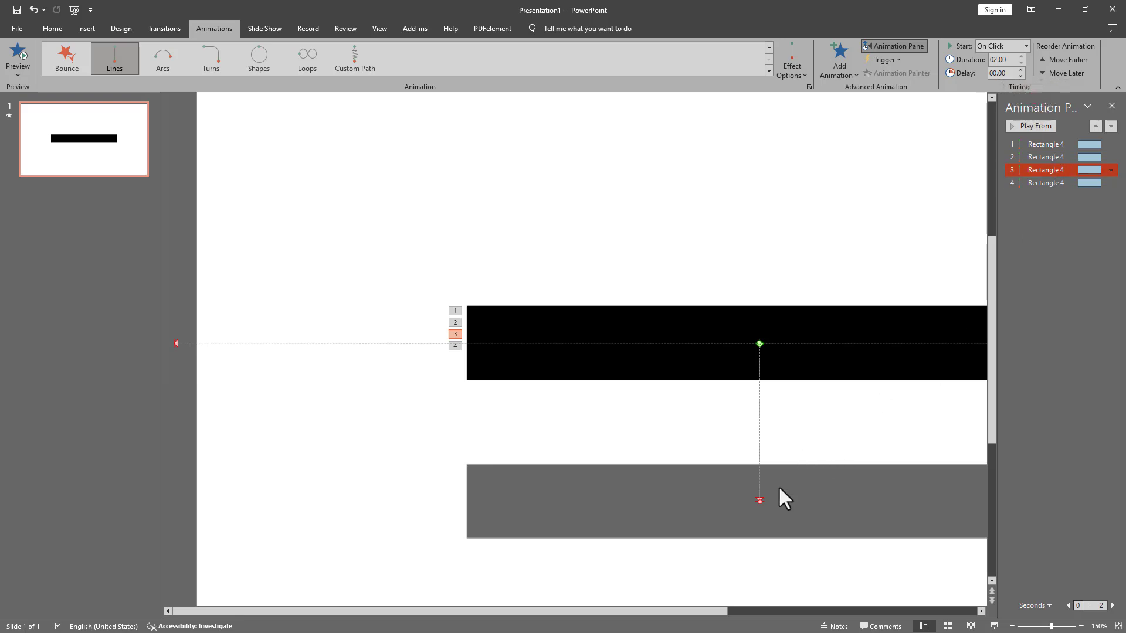
{"action": "left_click_drag", "start_coordinate": [759, 500], "coordinate": [177, 344]}
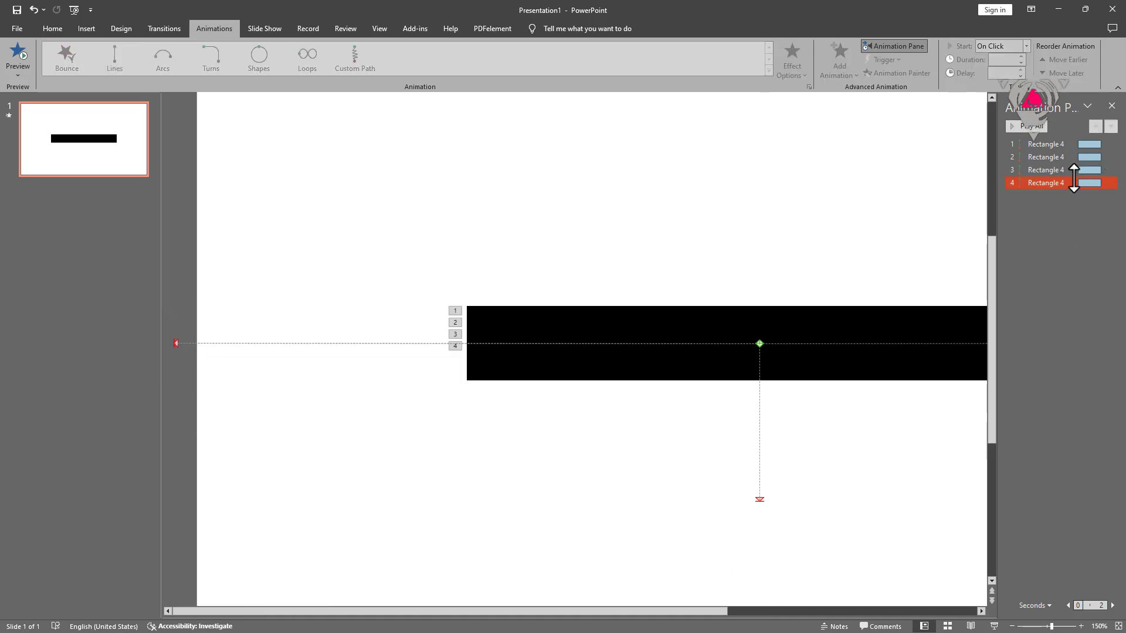
{"action": "left_click", "coordinate": [1045, 183]}
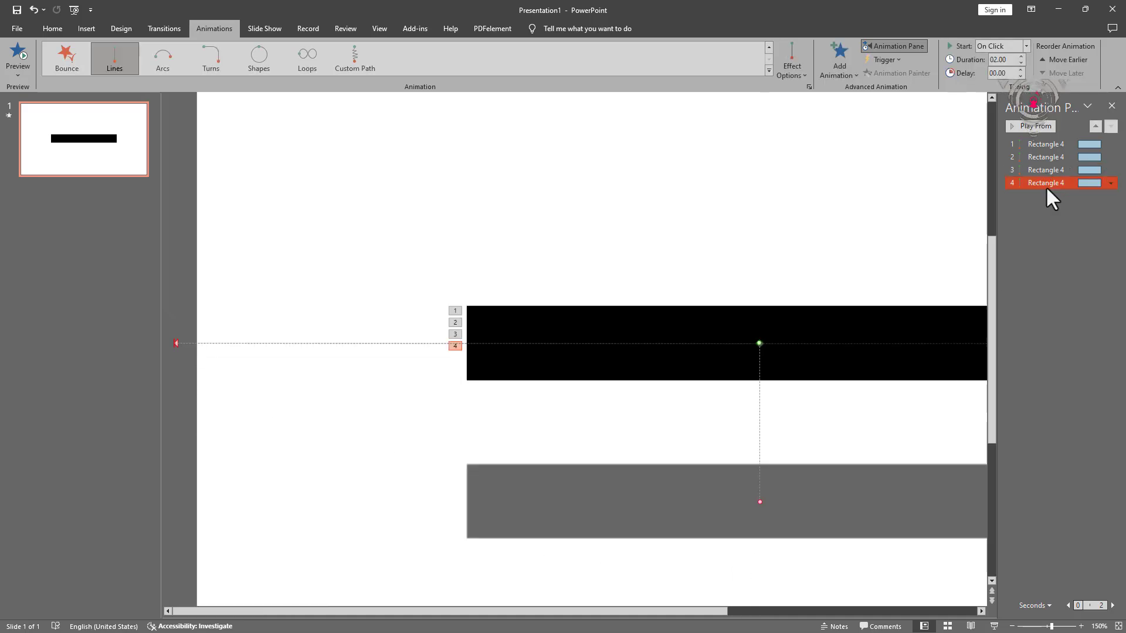
{"action": "left_click", "coordinate": [735, 608]}
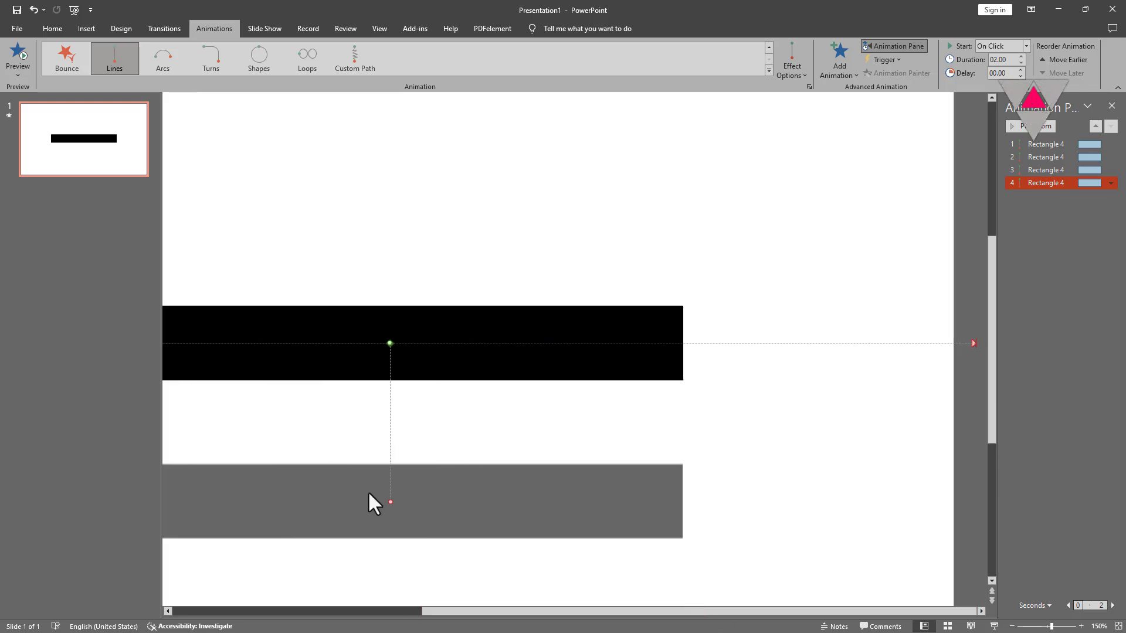
{"action": "left_click_drag", "start_coordinate": [388, 499], "coordinate": [975, 344]}
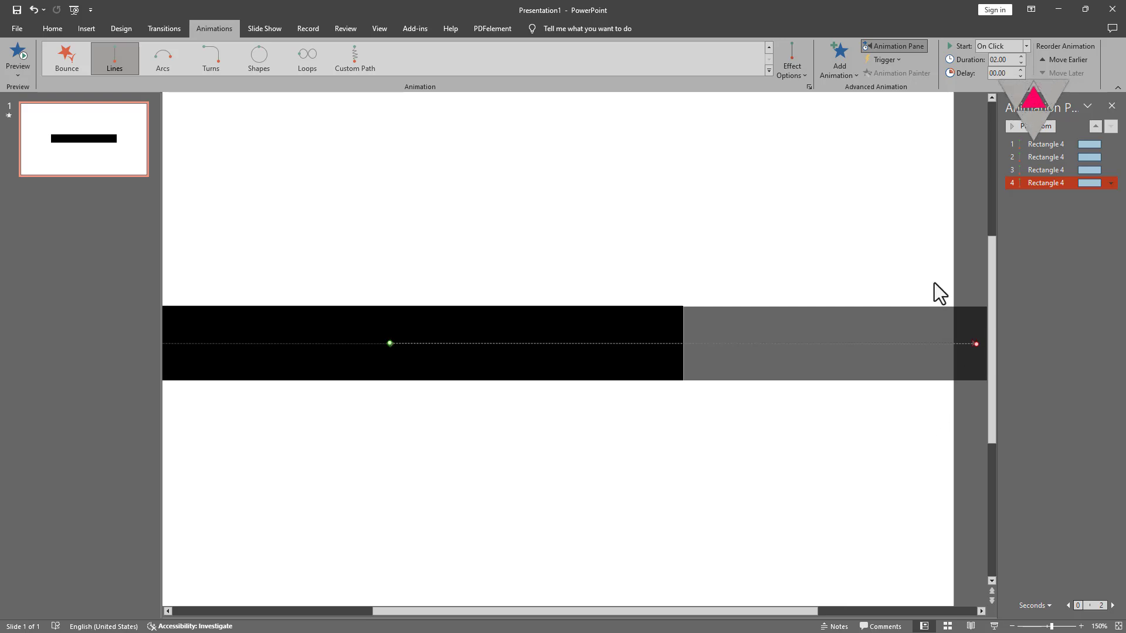
{"action": "scroll", "coordinate": [934, 282], "scroll_direction": "down", "scroll_amount": 7}
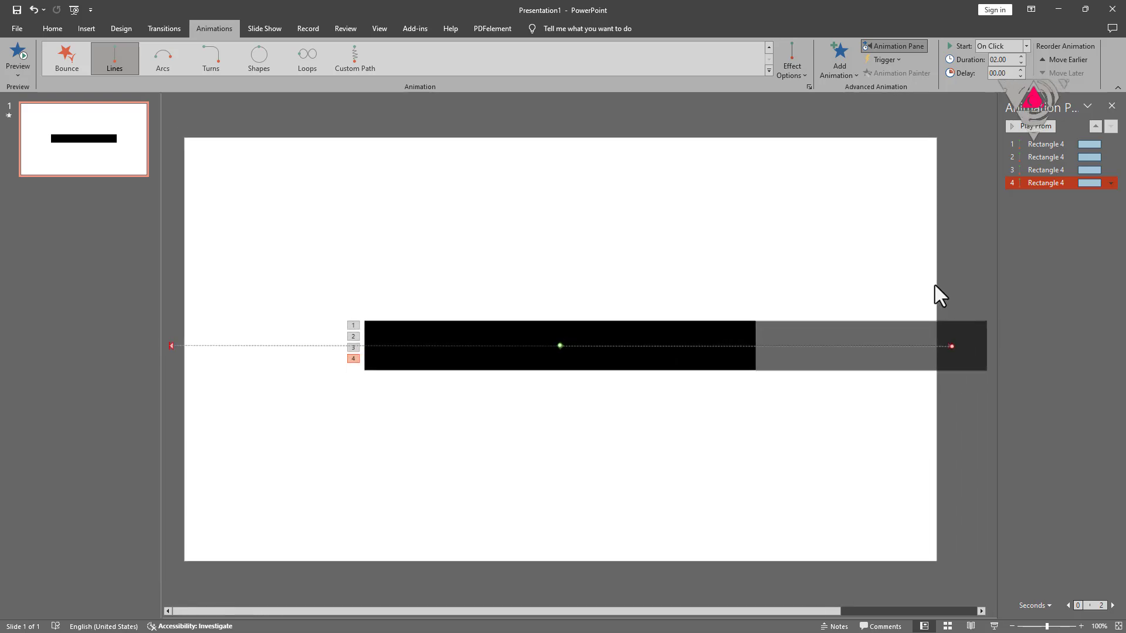
Step: Hide the black bar (Rectangle 4) in the Selection Pane and select the CREATIVE SCHOOL text box
{"action": "left_click", "coordinate": [747, 406]}
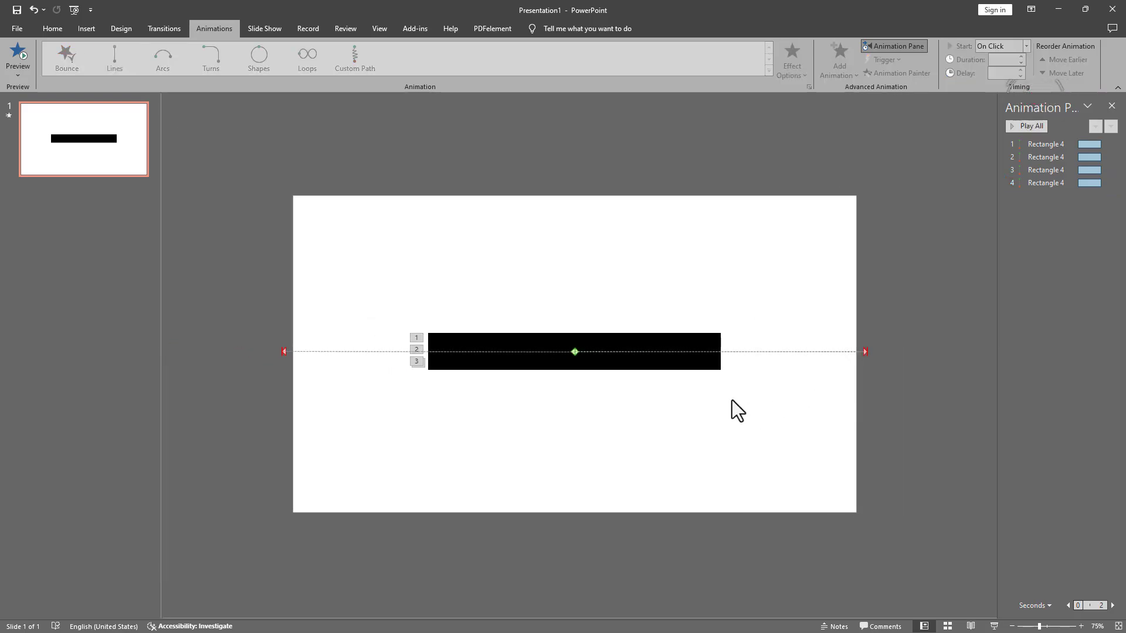
{"action": "left_click", "coordinate": [62, 35]}
{"action": "left_click", "coordinate": [751, 72]}
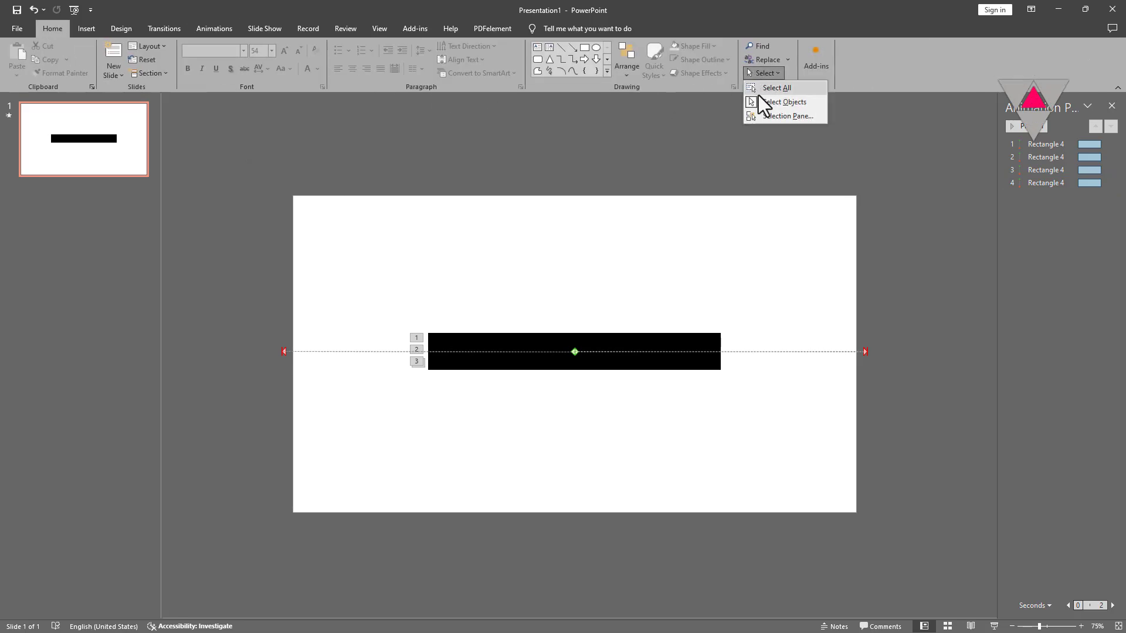
{"action": "left_click", "coordinate": [760, 111]}
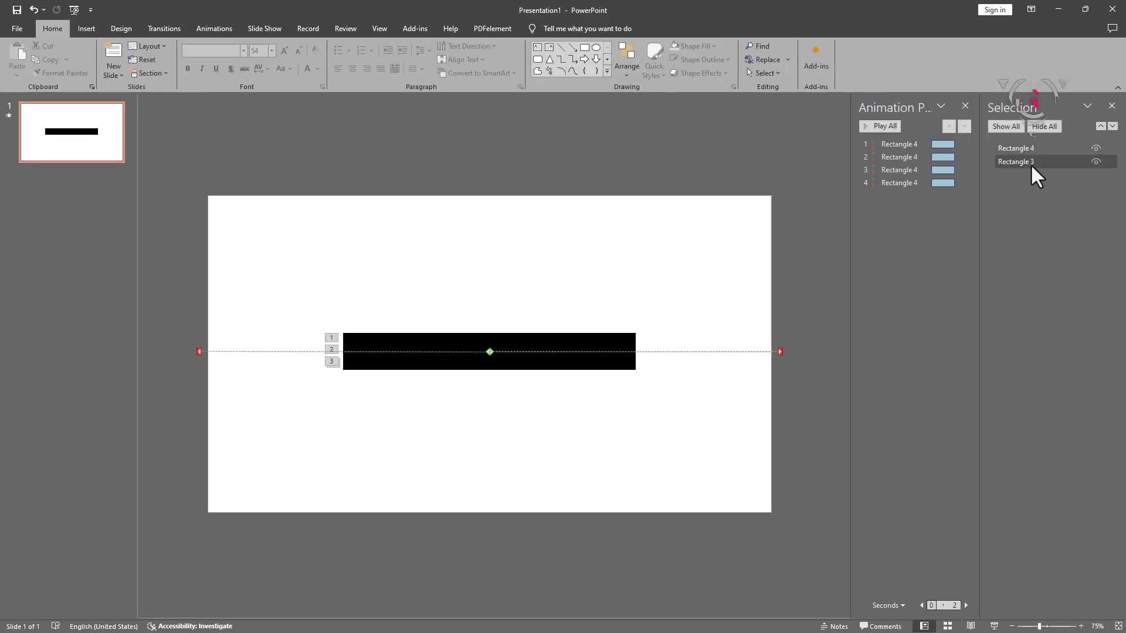
{"action": "left_click", "coordinate": [1095, 148]}
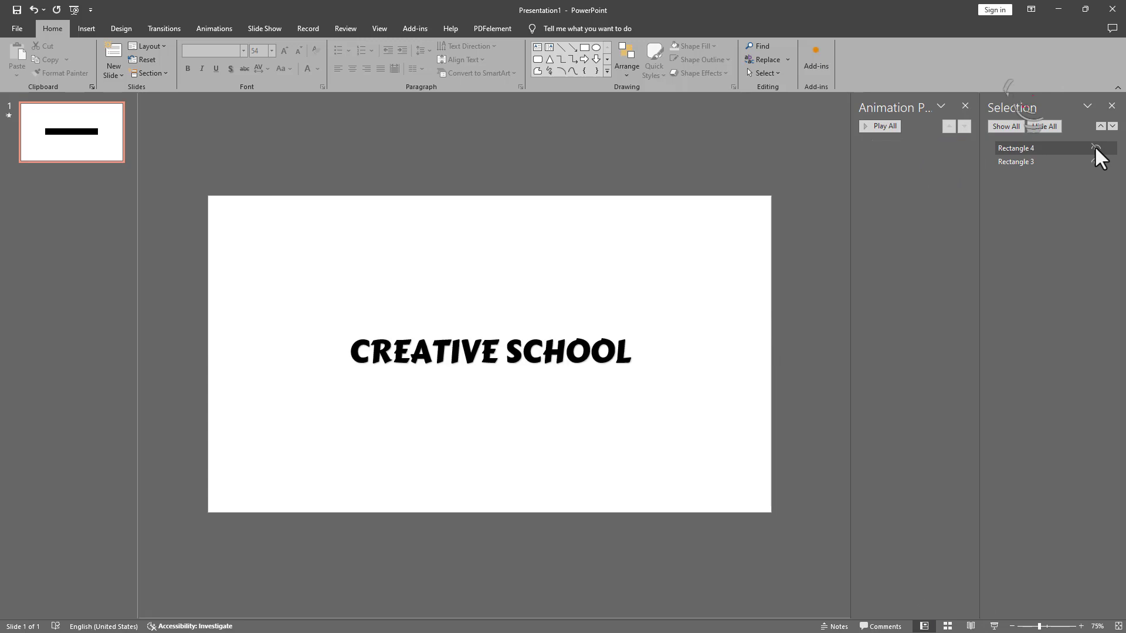
{"action": "left_click", "coordinate": [1018, 161]}
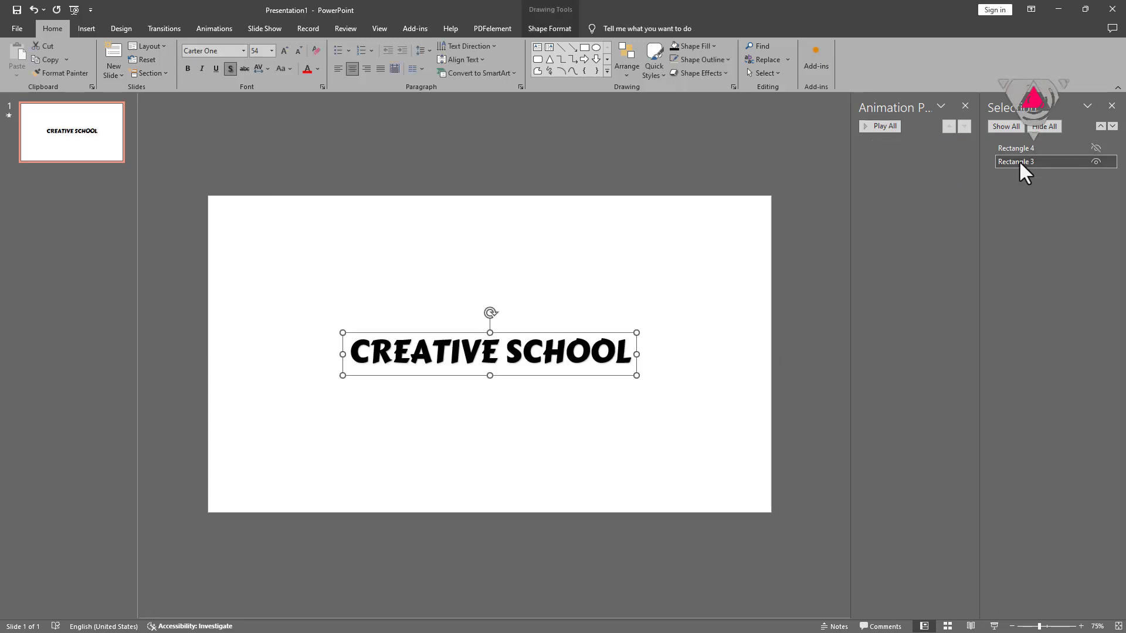
{"action": "left_click", "coordinate": [229, 27]}
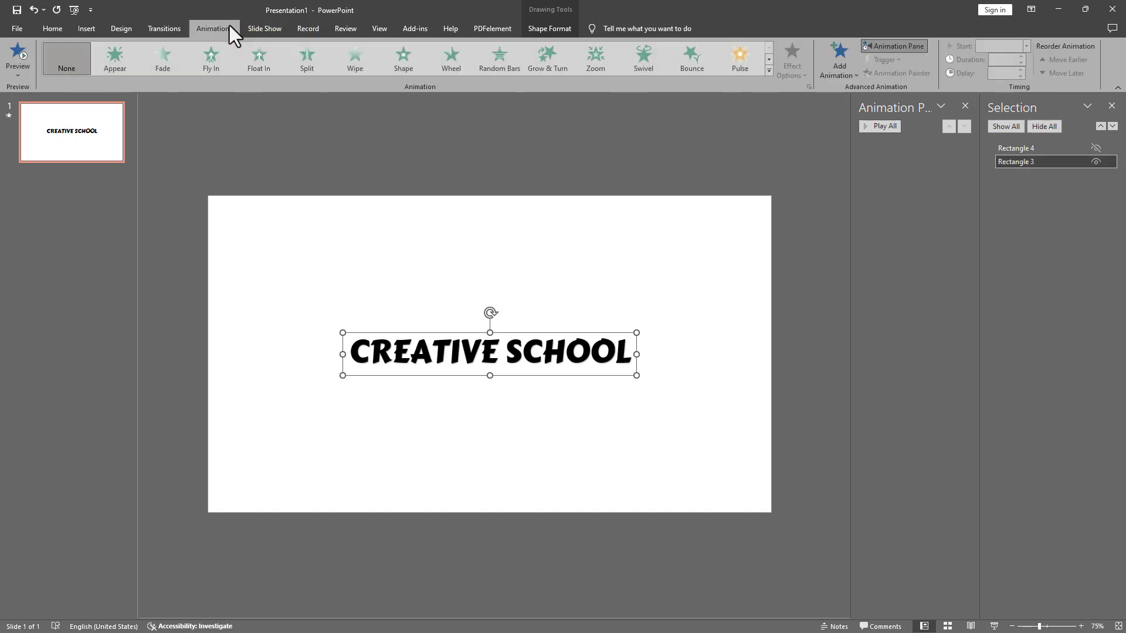
Step: Add an Appear entrance and a Disappear exit to the title text
{"action": "left_click", "coordinate": [840, 70]}
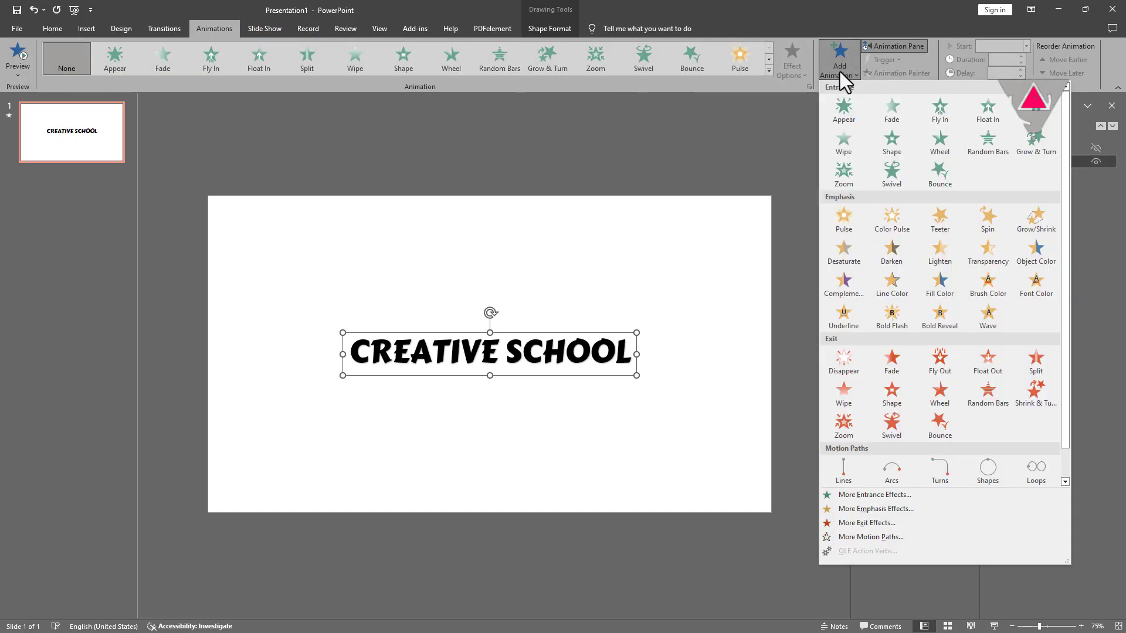
{"action": "left_click", "coordinate": [839, 107]}
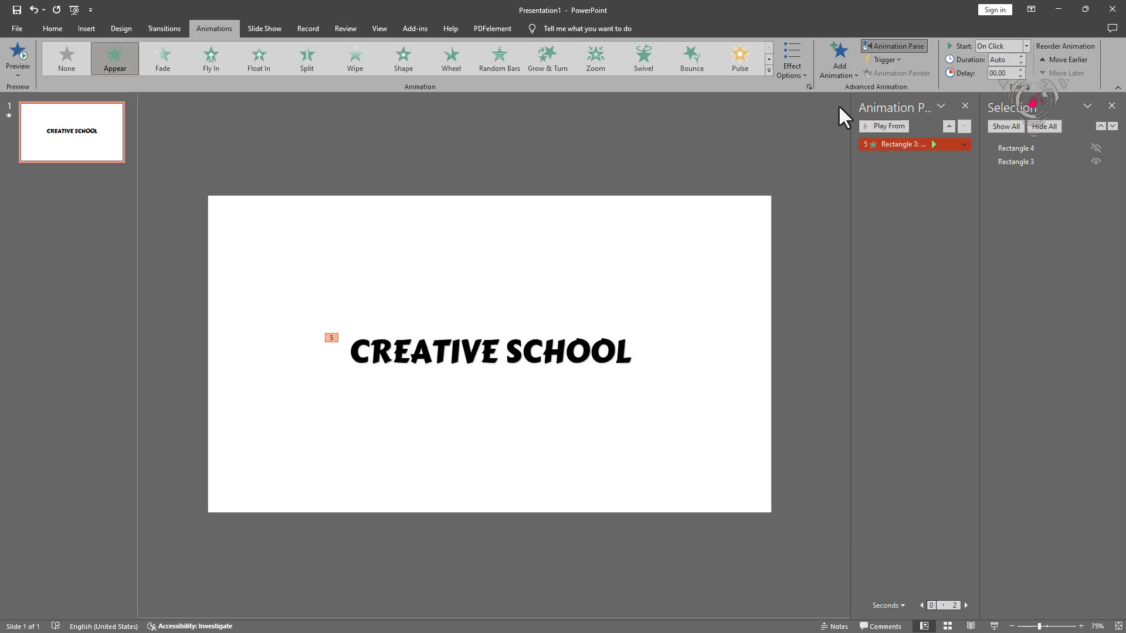
{"action": "left_click", "coordinate": [842, 71]}
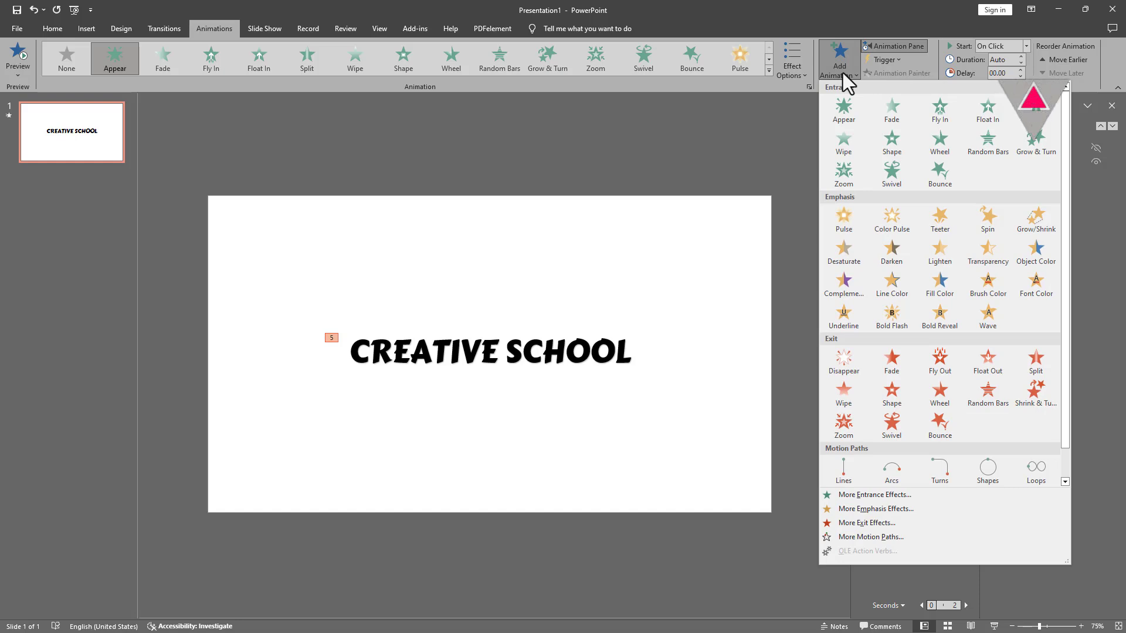
{"action": "left_click", "coordinate": [833, 367]}
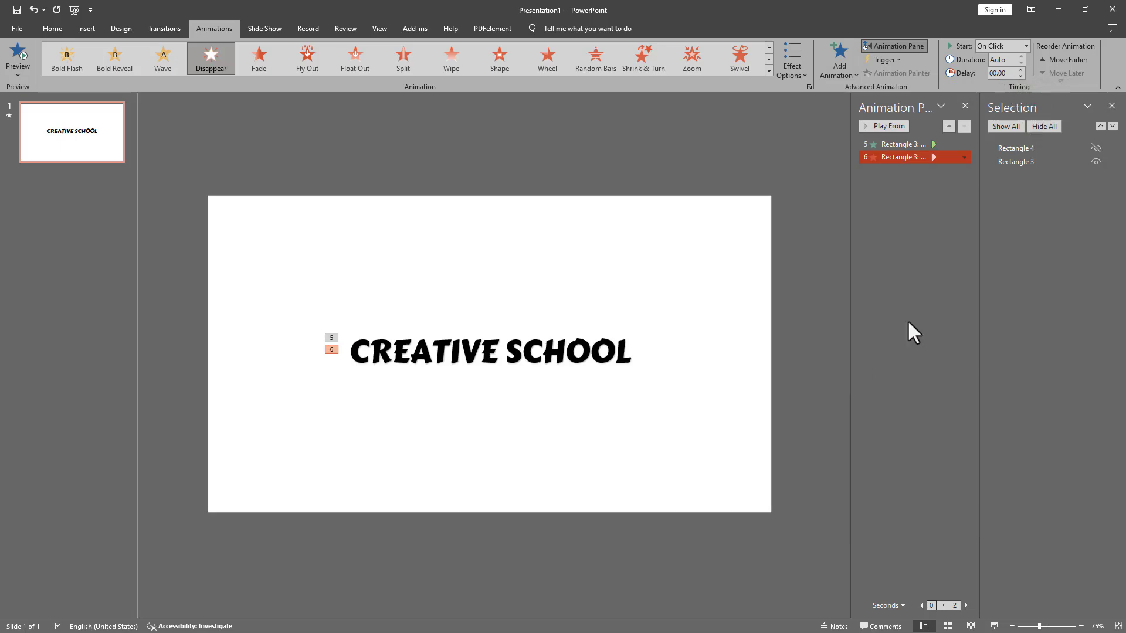
Step: Unhide the black bar and close the Selection Pane
{"action": "left_click", "coordinate": [1093, 147]}
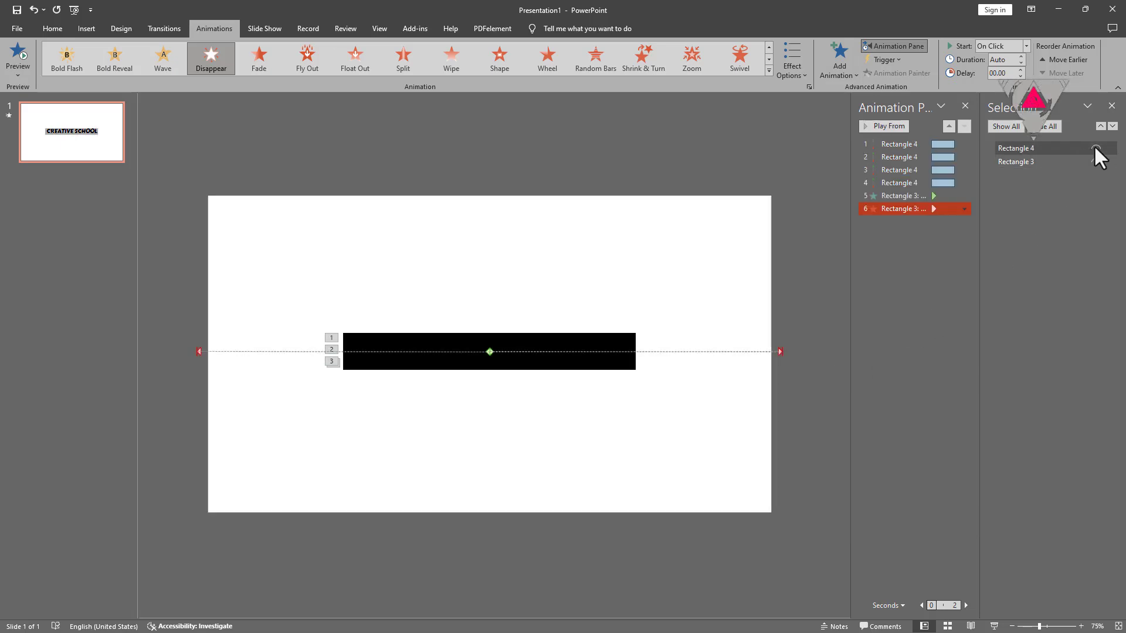
{"action": "left_click", "coordinate": [1111, 105]}
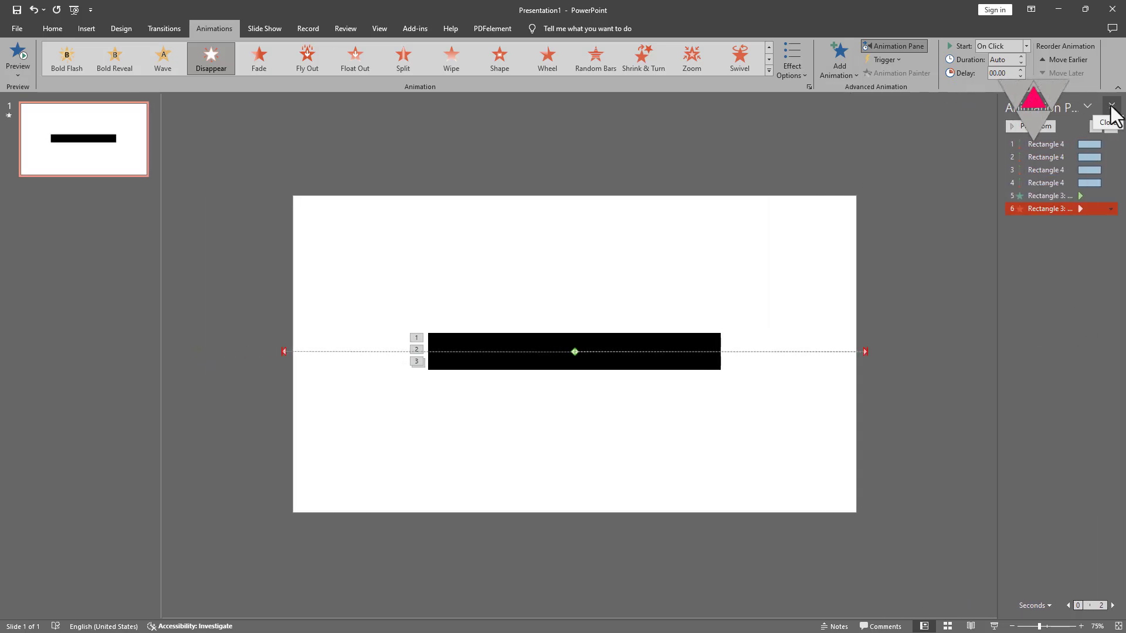
{"action": "left_click", "coordinate": [1055, 145]}
Step: Set all six animations to start With Previous
{"action": "key", "text": "ctrl+a"}
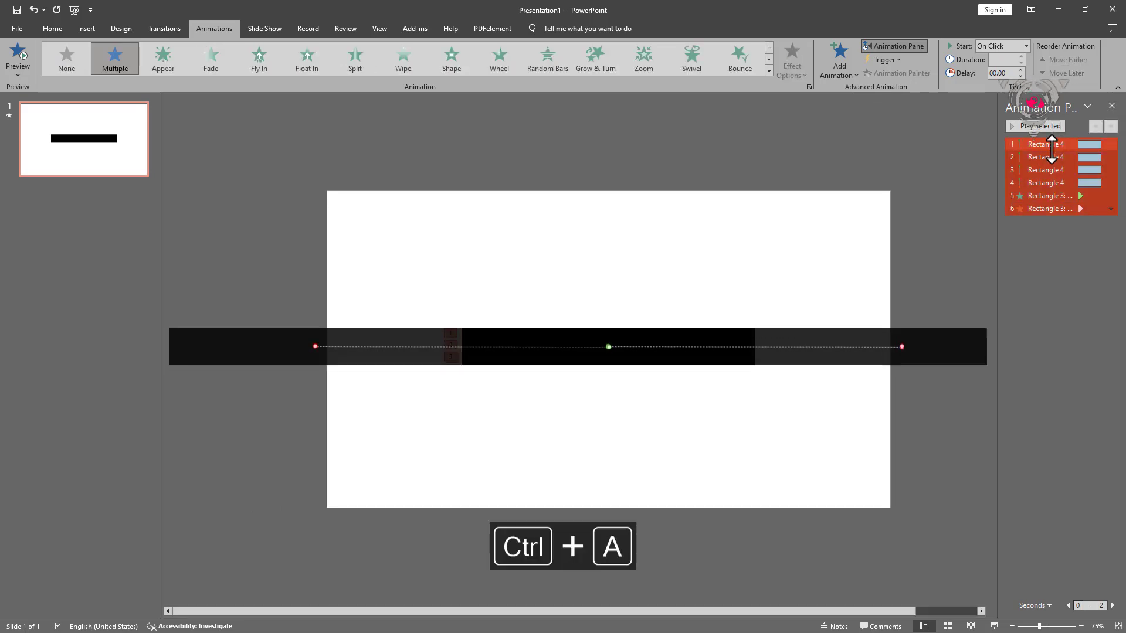
{"action": "left_click", "coordinate": [1027, 46]}
{"action": "left_click", "coordinate": [1009, 73]}
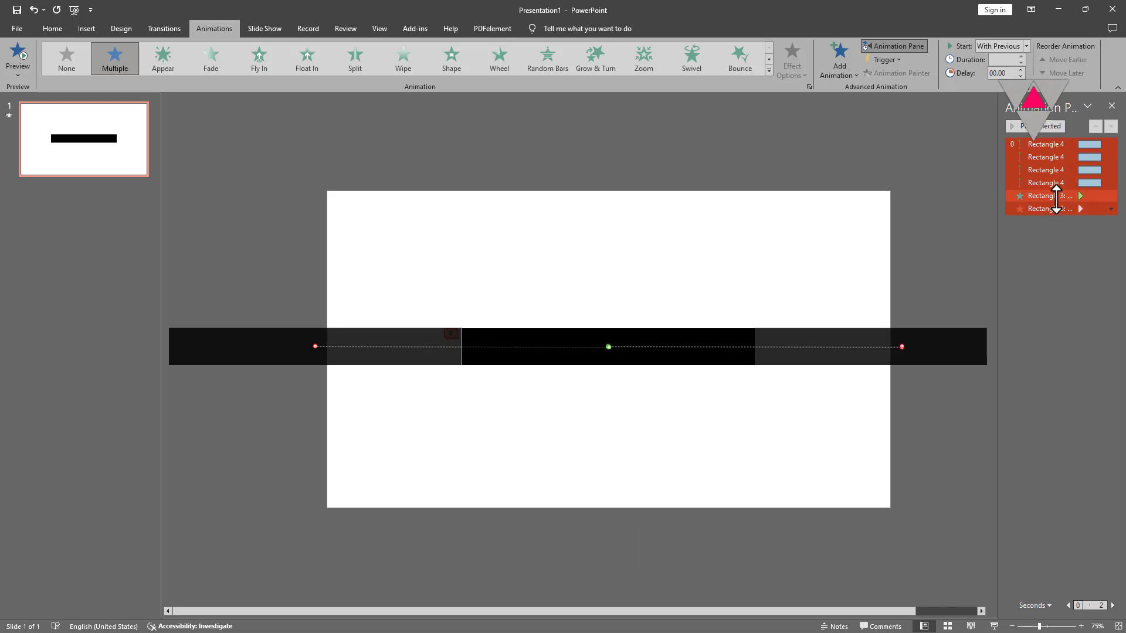
Step: Set the four bar motion paths to a 0.25 second duration
{"action": "left_click", "coordinate": [1044, 146]}
{"action": "left_click", "coordinate": [1047, 184], "text": "shift"}
{"action": "left_click", "coordinate": [1011, 63]}
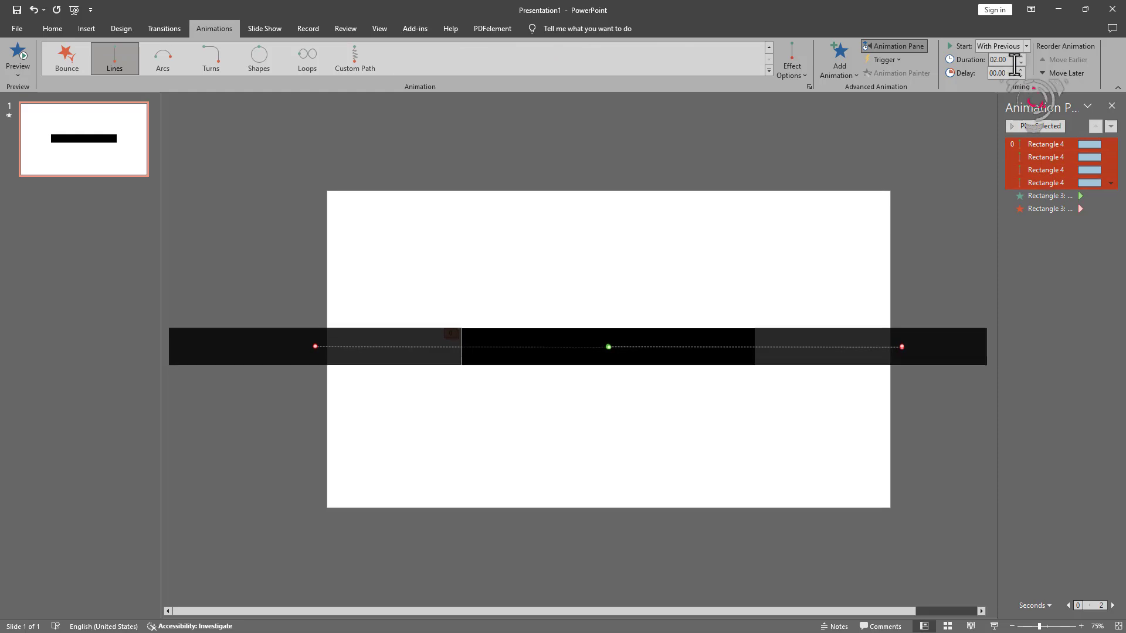
{"action": "type", "text": "0.25"}
{"action": "key", "text": "Return"}
Step: Move the title's Appear to second and its Disappear up to fifth in the order
{"action": "left_click_drag", "start_coordinate": [1065, 196], "coordinate": [1068, 157]}
{"action": "left_click_drag", "start_coordinate": [1065, 204], "coordinate": [1072, 191]}
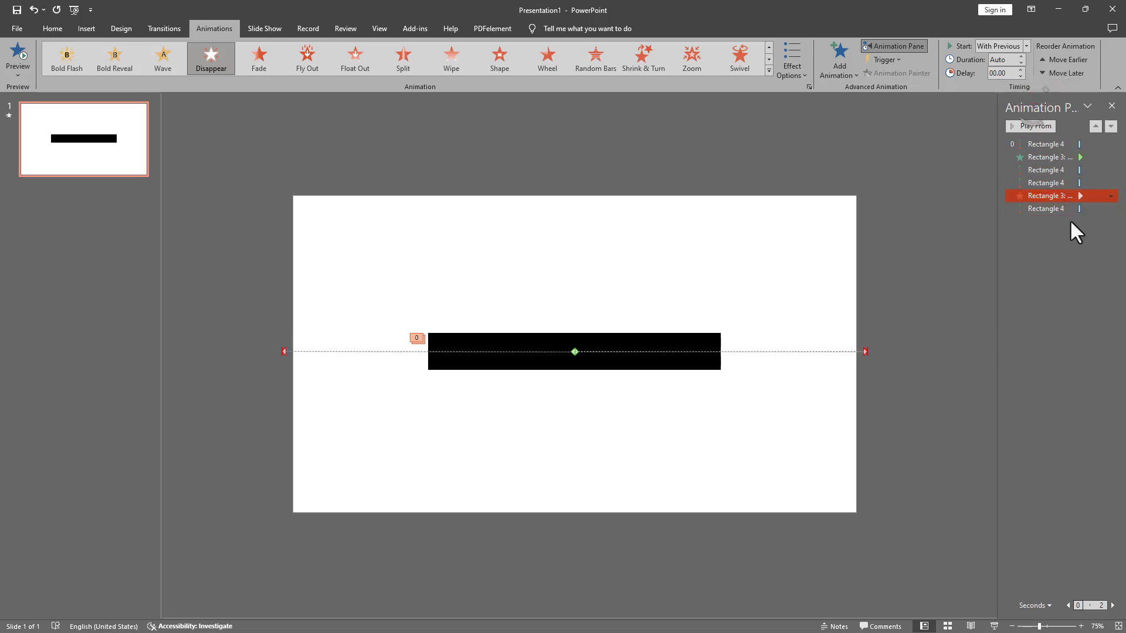
{"action": "left_click", "coordinate": [1056, 143]}
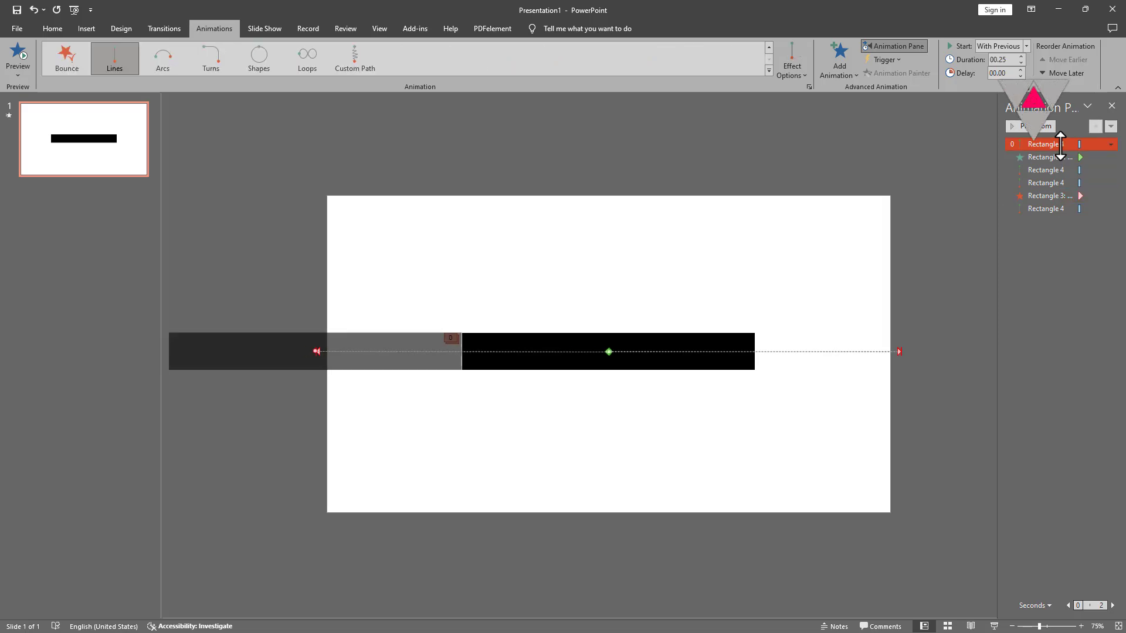
Step: Delay the Appear and following effects by 0.25 s, then animations four to six to 1 s
{"action": "left_click", "coordinate": [1058, 157]}
{"action": "left_click", "coordinate": [1053, 166]}
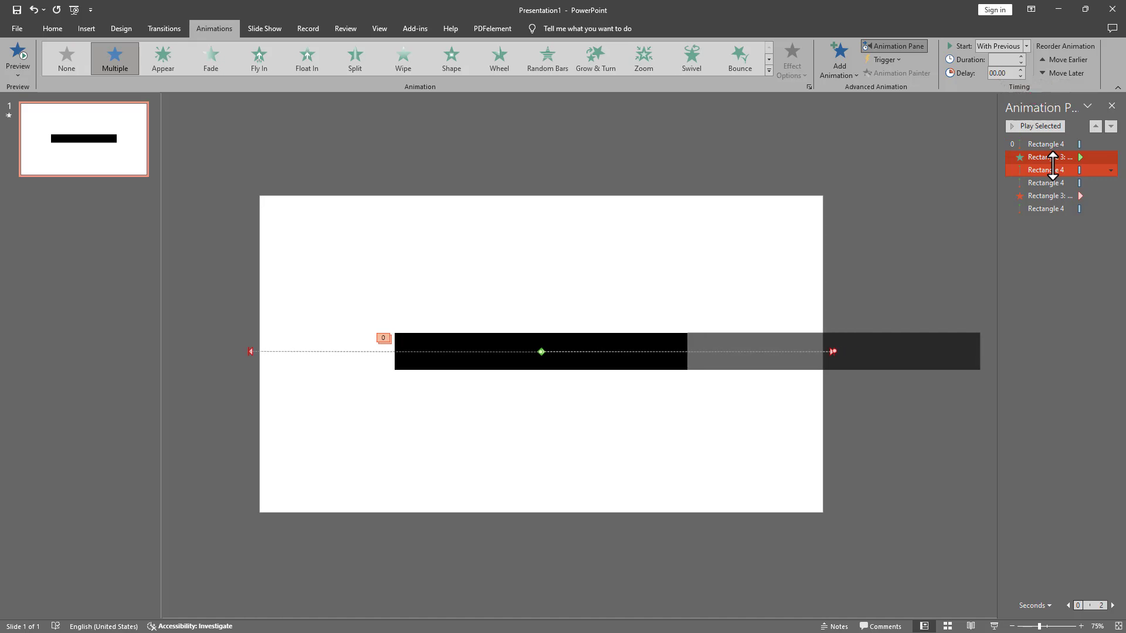
{"action": "left_click", "coordinate": [1021, 70]}
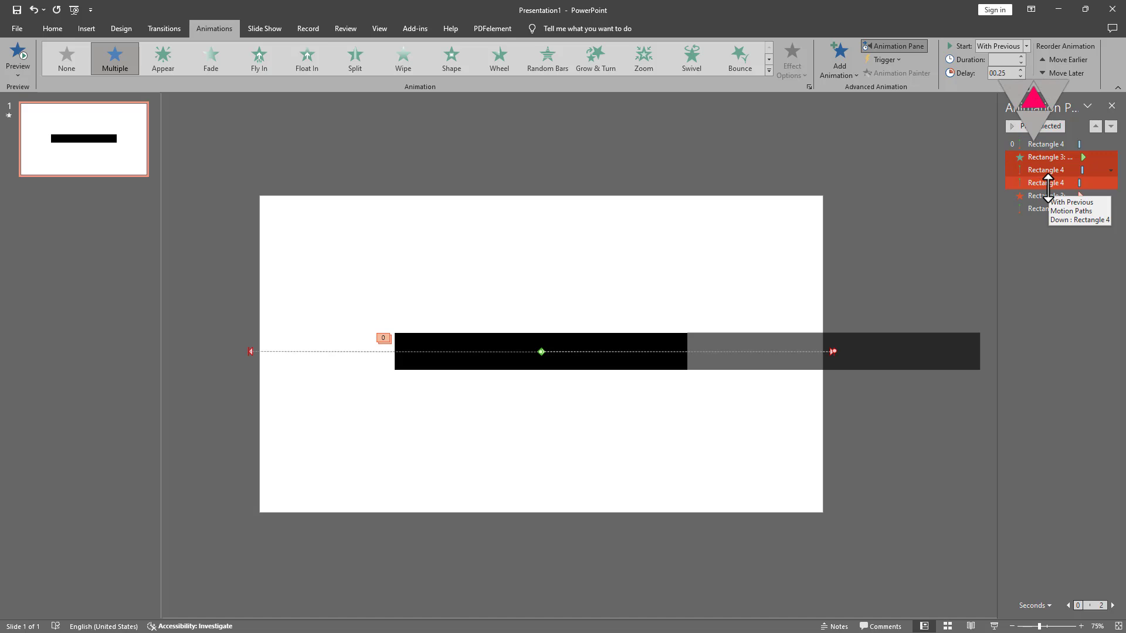
{"action": "left_click", "coordinate": [1047, 184]}
{"action": "left_click", "coordinate": [1050, 208], "text": "ctrl"}
{"action": "left_click", "coordinate": [1050, 208], "text": "shift"}
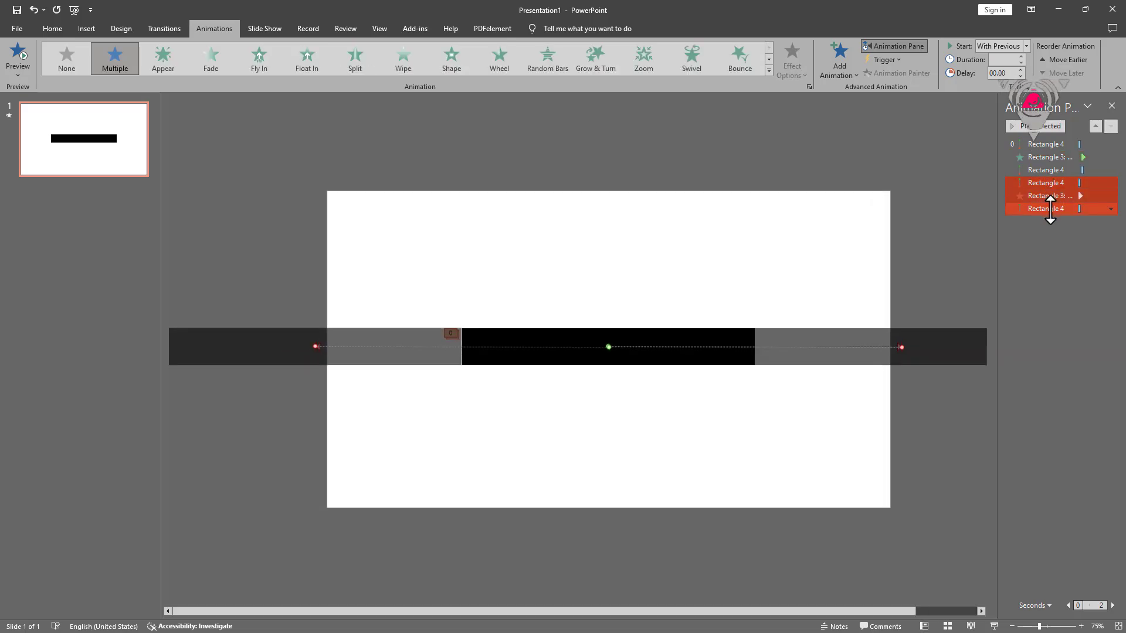
{"action": "left_click", "coordinate": [1021, 70]}
{"action": "left_click", "coordinate": [1021, 70]}
{"action": "left_click", "coordinate": [1021, 70]}
{"action": "left_click", "coordinate": [1021, 69]}
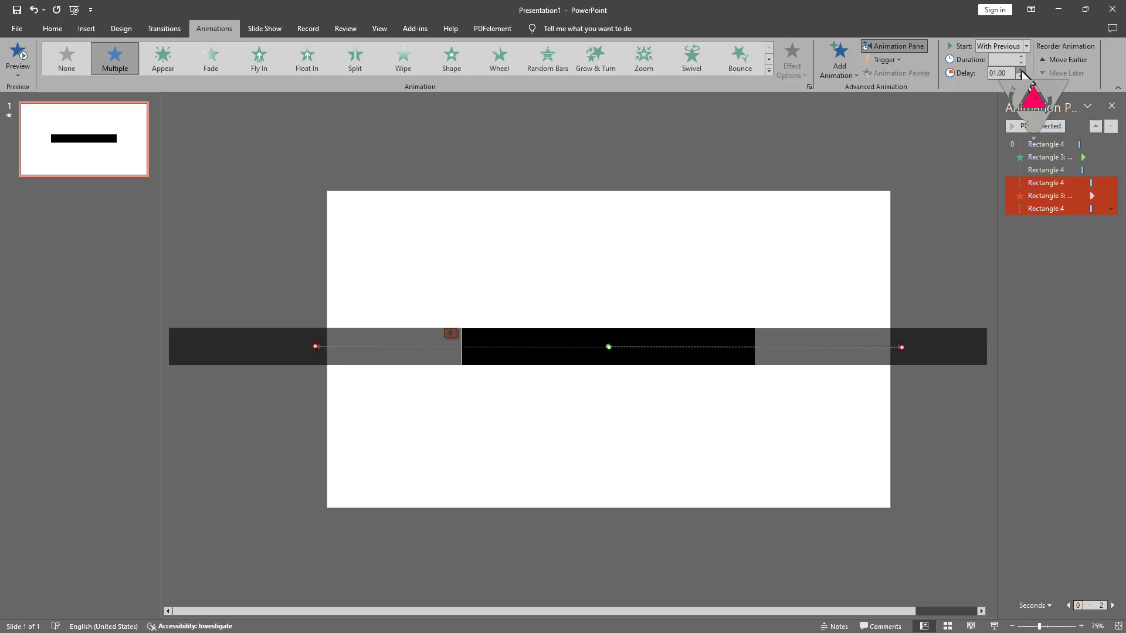
Step: Raise the Disappear and last motion path delays to 1.25 s and preview them
{"action": "left_click", "coordinate": [1055, 194]}
{"action": "left_click", "coordinate": [1055, 209], "text": "shift"}
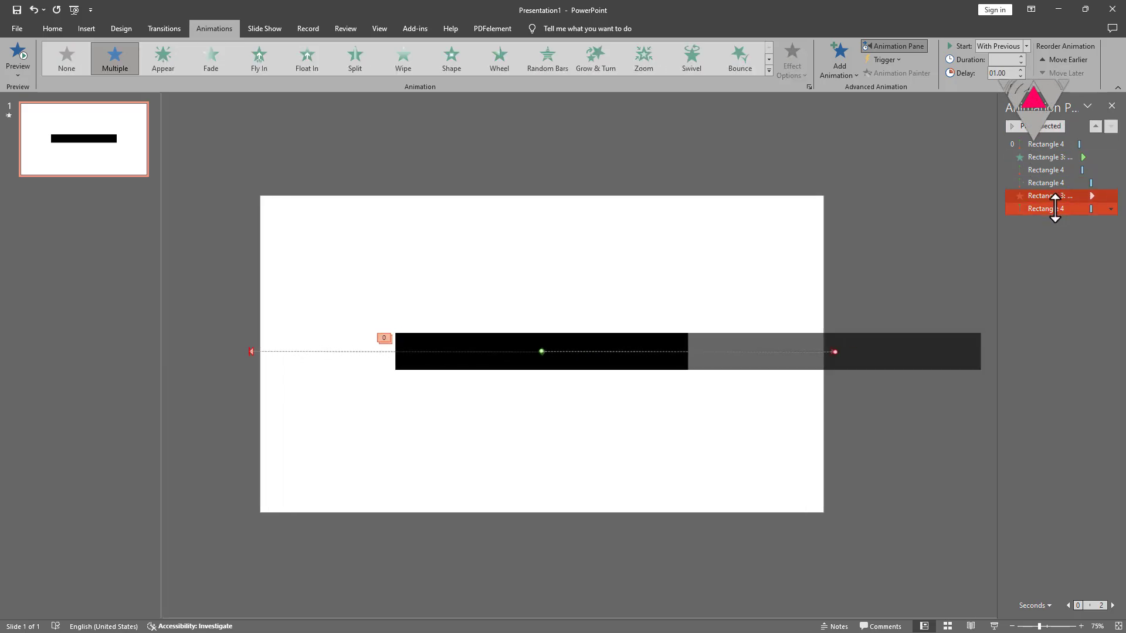
{"action": "left_click", "coordinate": [1021, 71]}
{"action": "left_click", "coordinate": [1036, 125]}
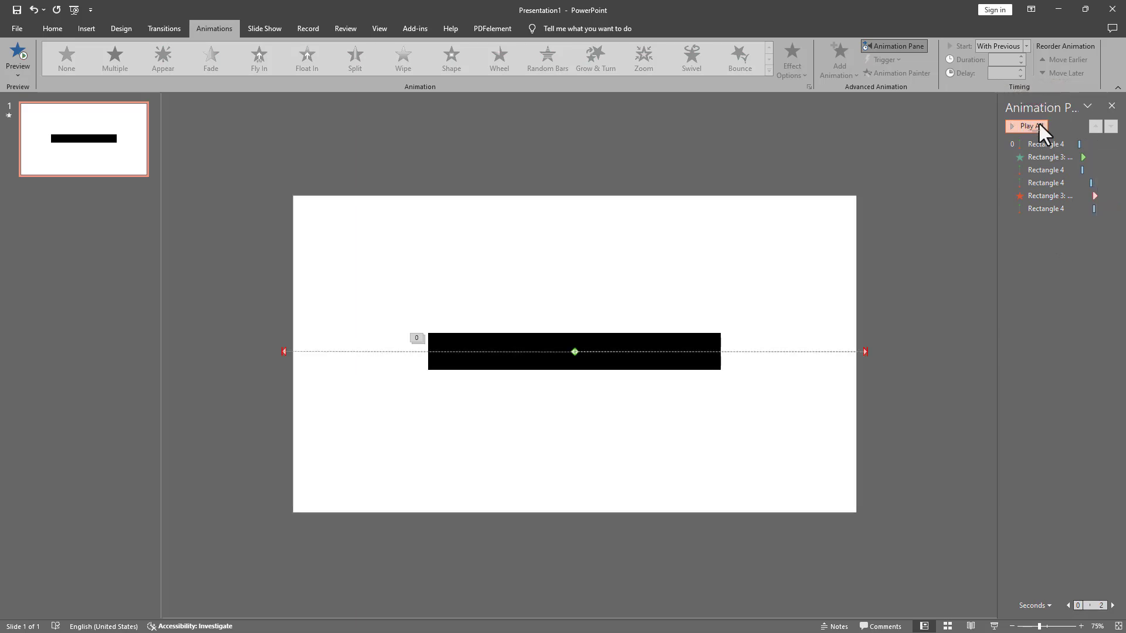
Step: Reverse the first and fourth motion paths' direction, then play the whole slide 1 sequence
{"action": "left_click", "coordinate": [1046, 144]}
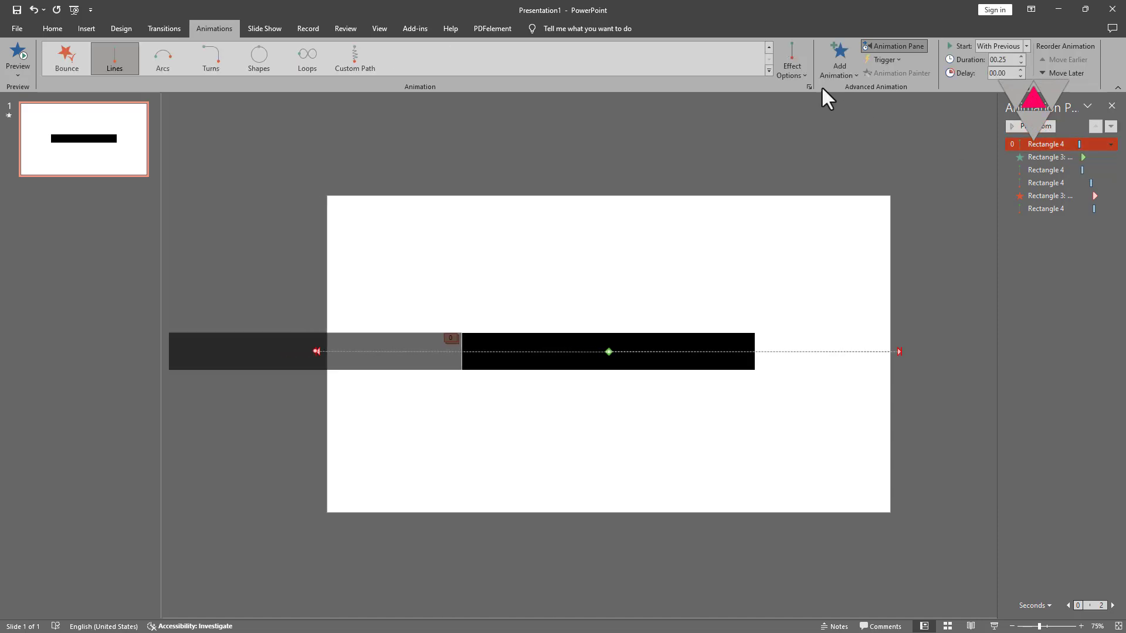
{"action": "left_click", "coordinate": [801, 77]}
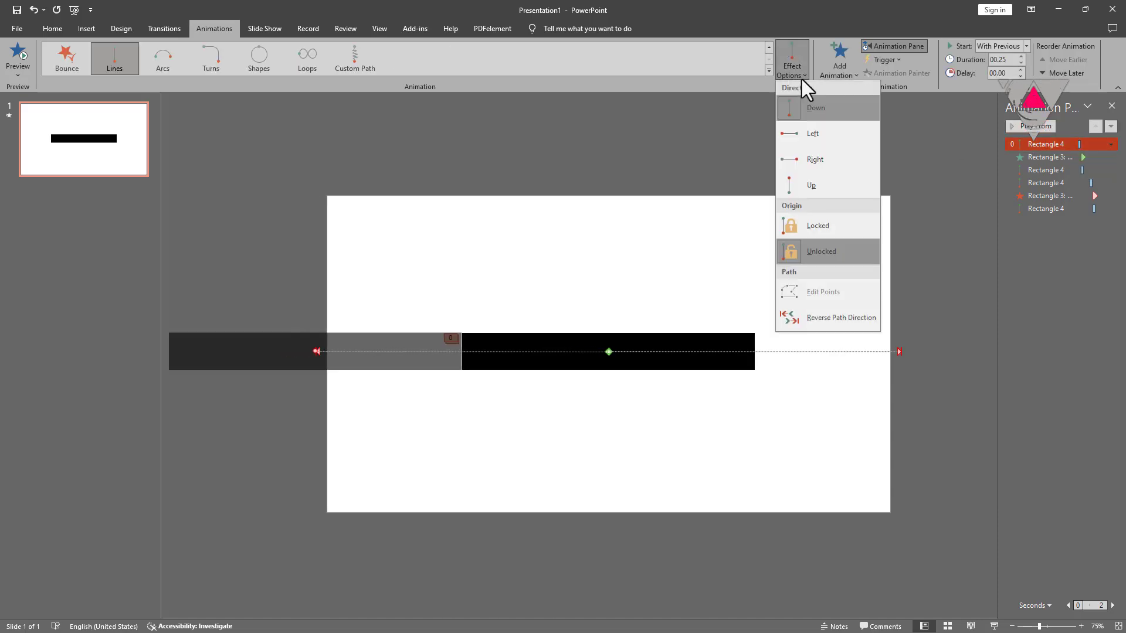
{"action": "left_click", "coordinate": [815, 318]}
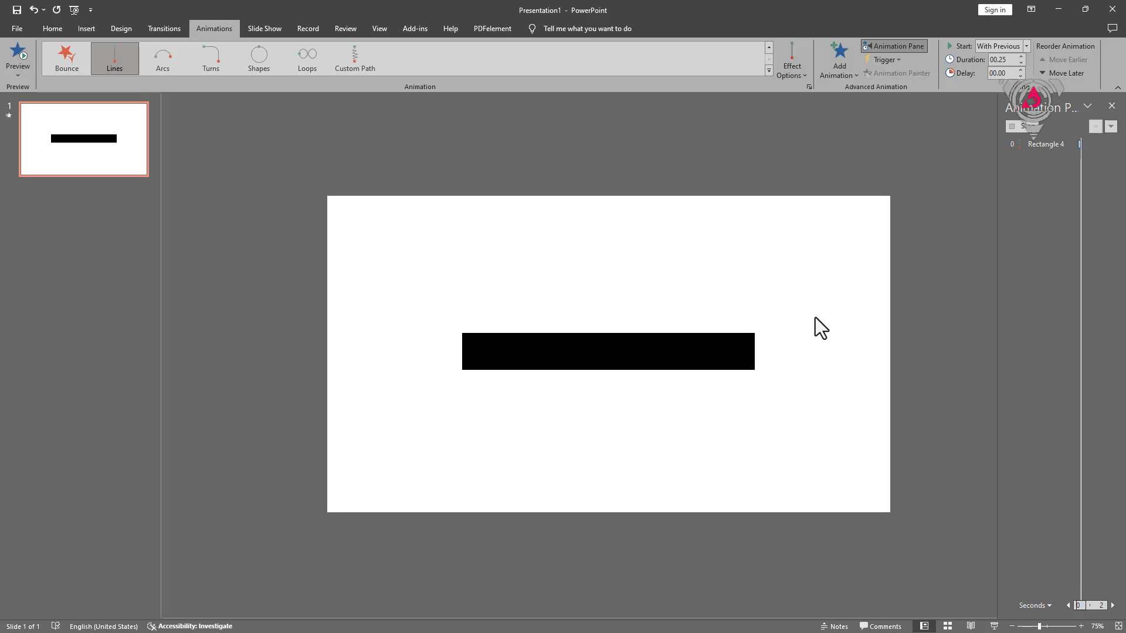
{"action": "left_click", "coordinate": [1043, 183]}
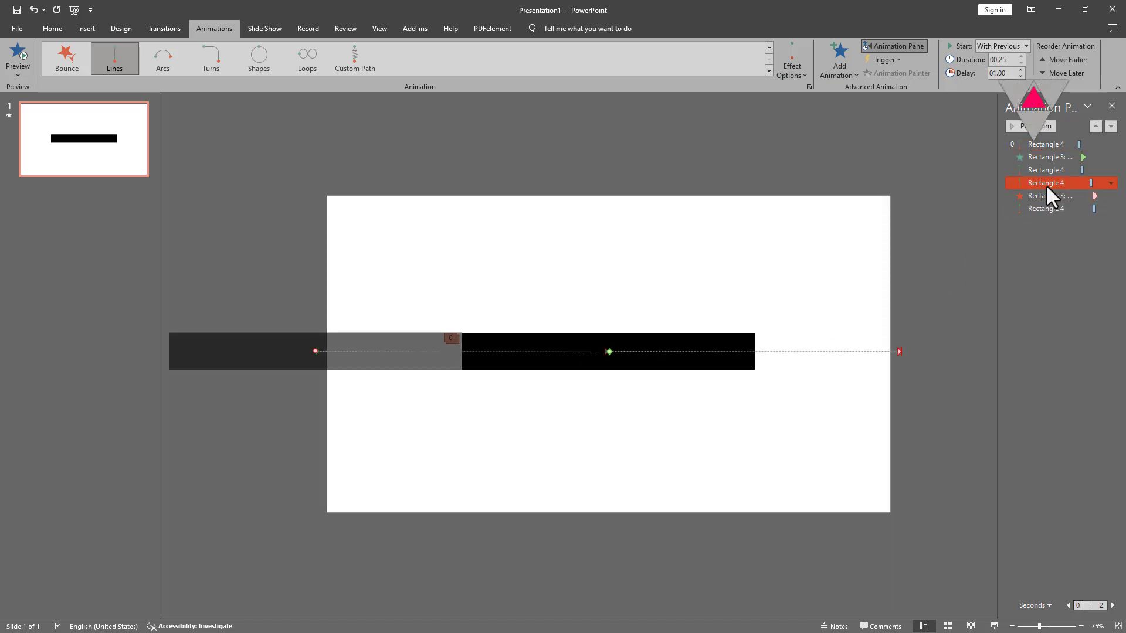
{"action": "left_click", "coordinate": [804, 75]}
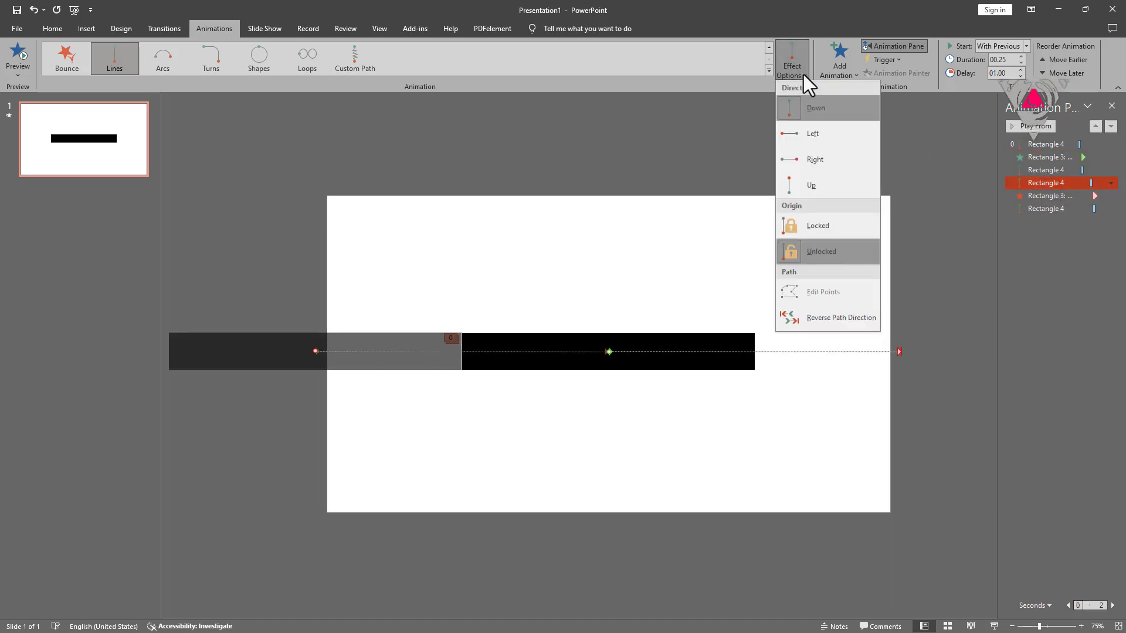
{"action": "left_click", "coordinate": [819, 314]}
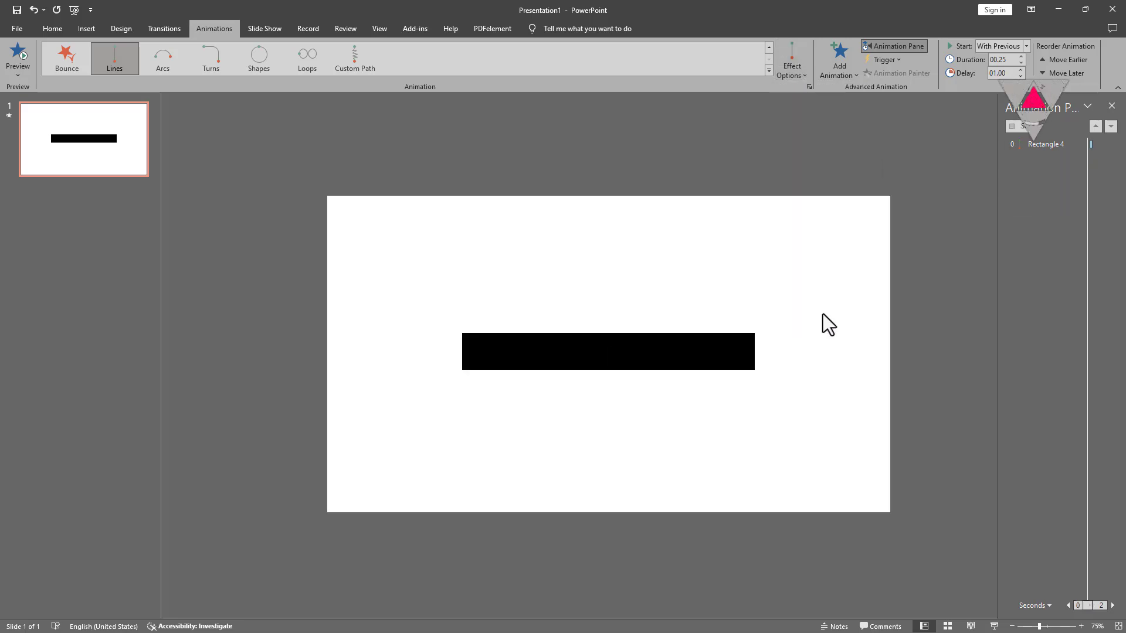
{"action": "left_click", "coordinate": [917, 166]}
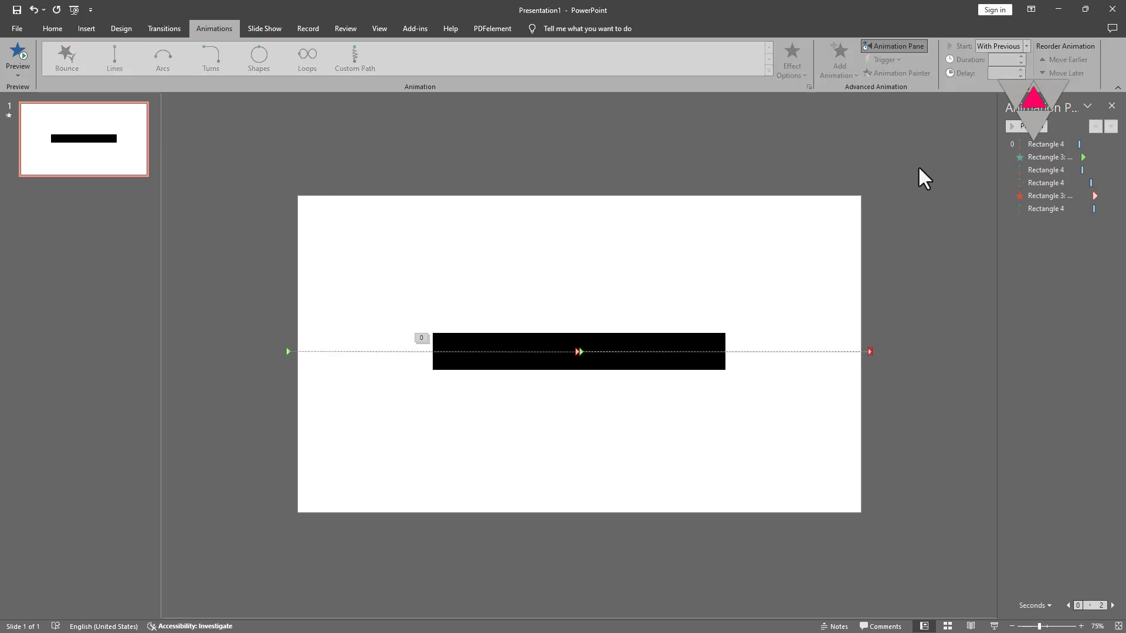
{"action": "left_click", "coordinate": [1013, 127]}
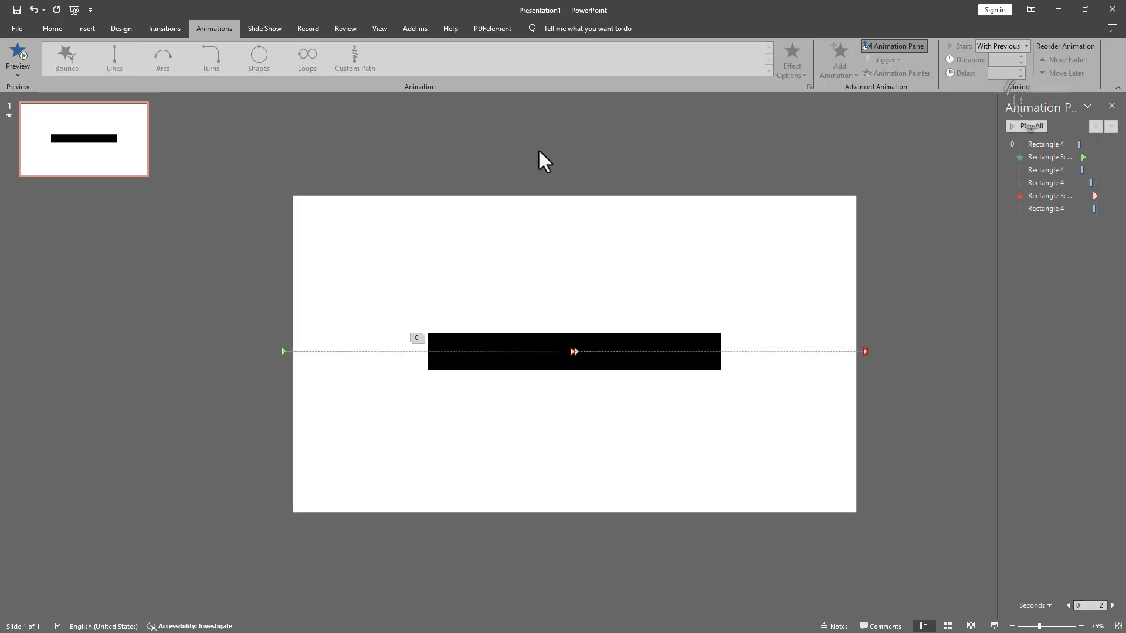
Step: Draw a new rectangle to the left of the black bar
{"action": "left_click", "coordinate": [87, 30]}
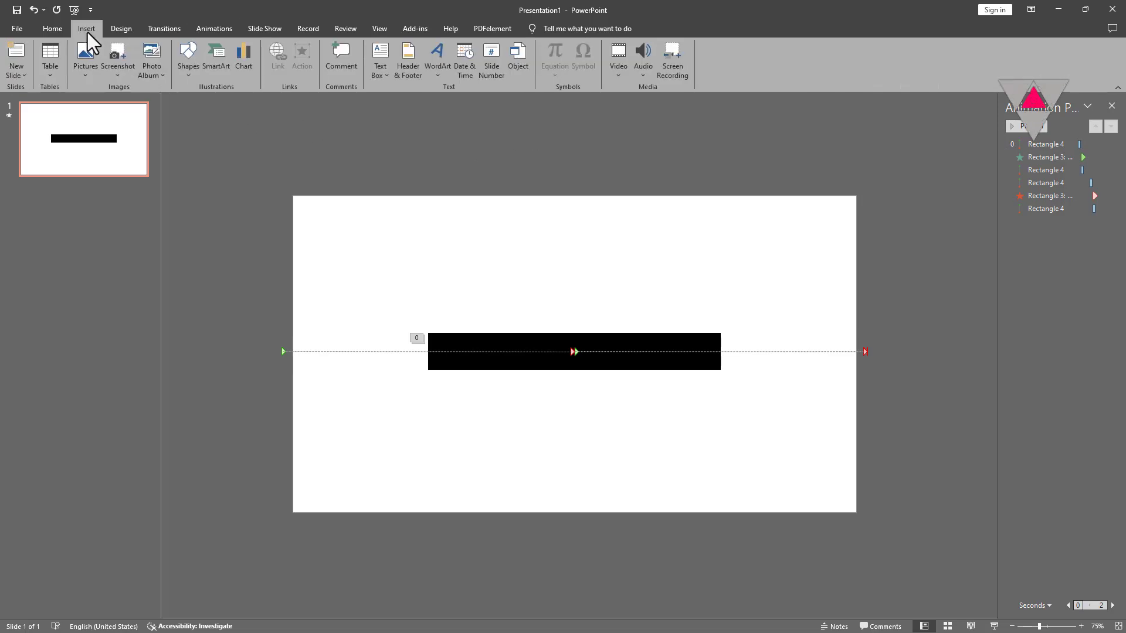
{"action": "left_click", "coordinate": [193, 77]}
{"action": "left_click", "coordinate": [231, 99]}
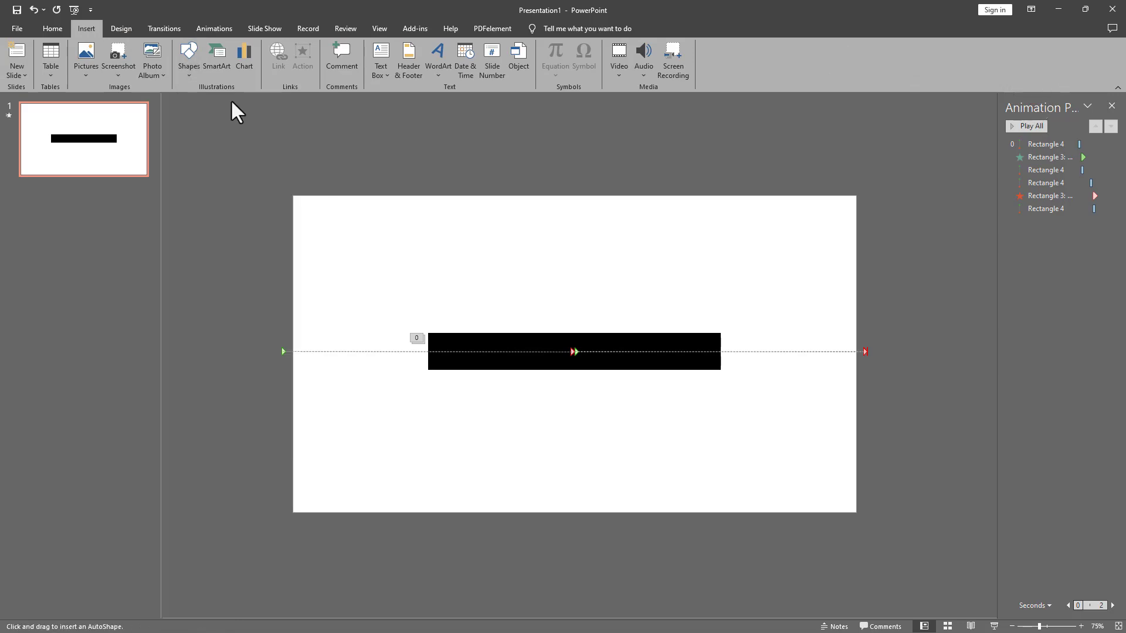
{"action": "left_click_drag", "start_coordinate": [428, 322], "coordinate": [293, 385]}
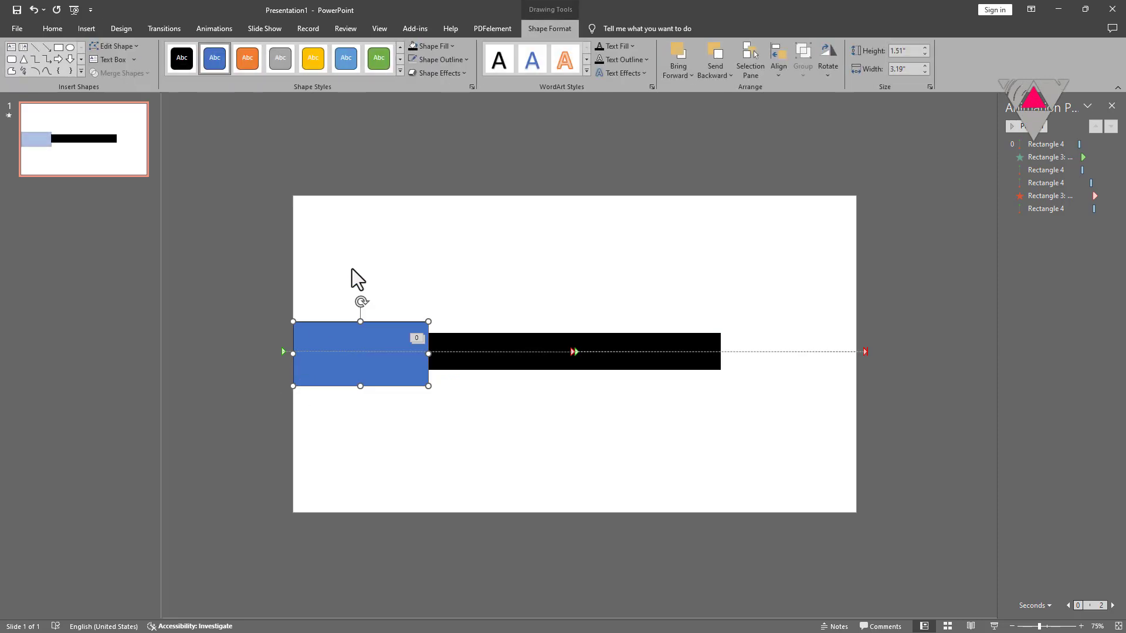
Step: Remove the rectangle's outline and give it a white fill
{"action": "left_click", "coordinate": [430, 60]}
{"action": "left_click", "coordinate": [431, 166]}
{"action": "left_click_drag", "start_coordinate": [382, 331], "coordinate": [382, 329]}
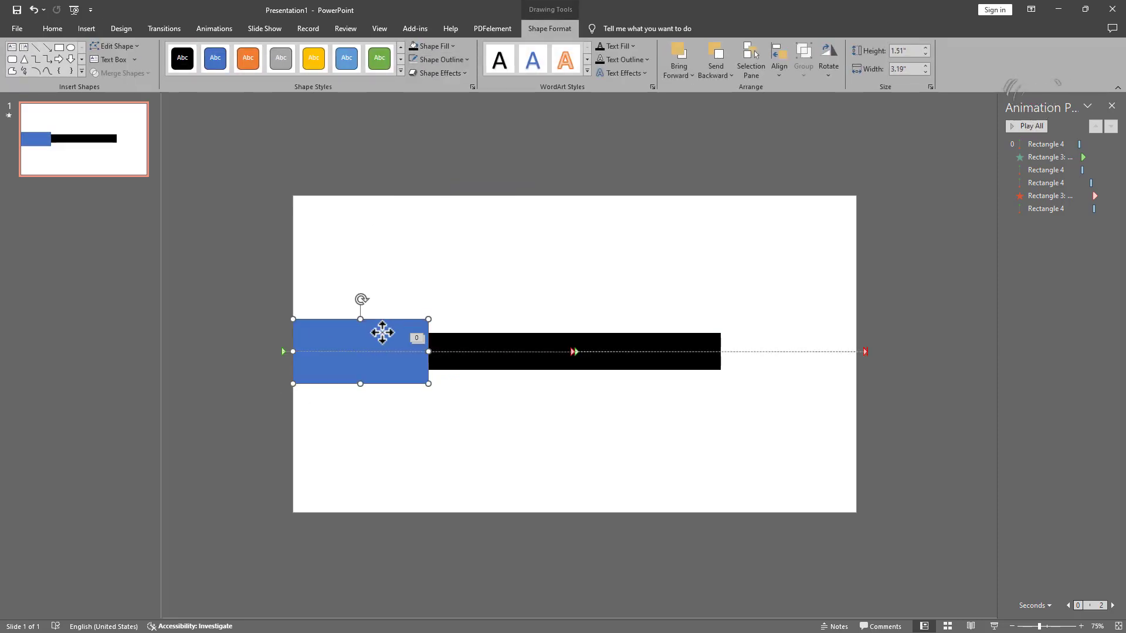
{"action": "left_click", "coordinate": [431, 47]}
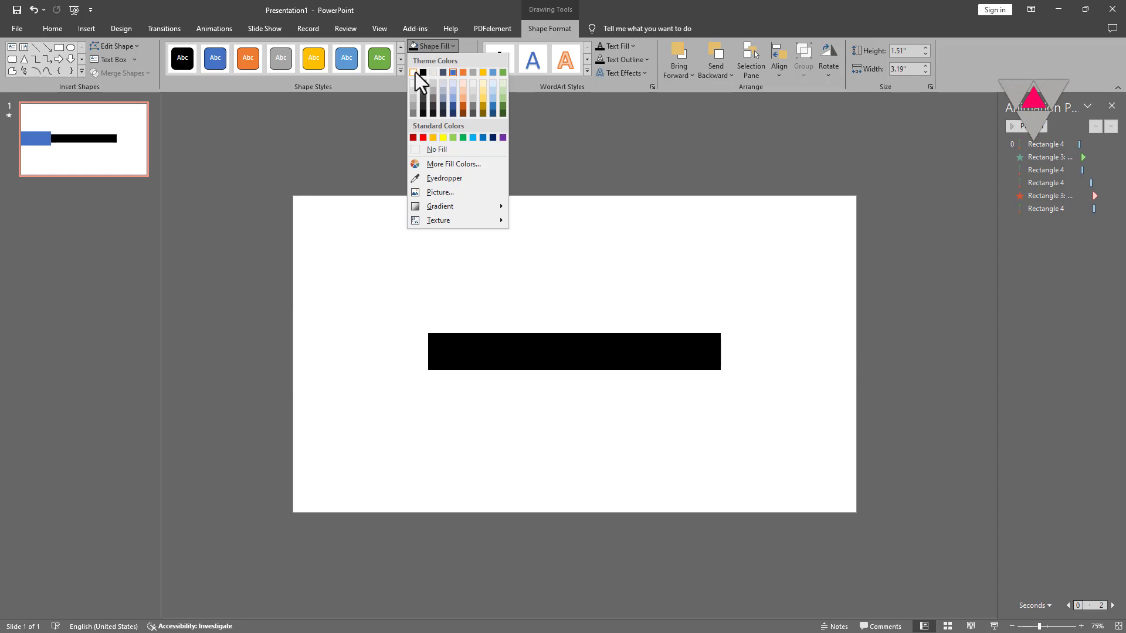
{"action": "left_click", "coordinate": [414, 73]}
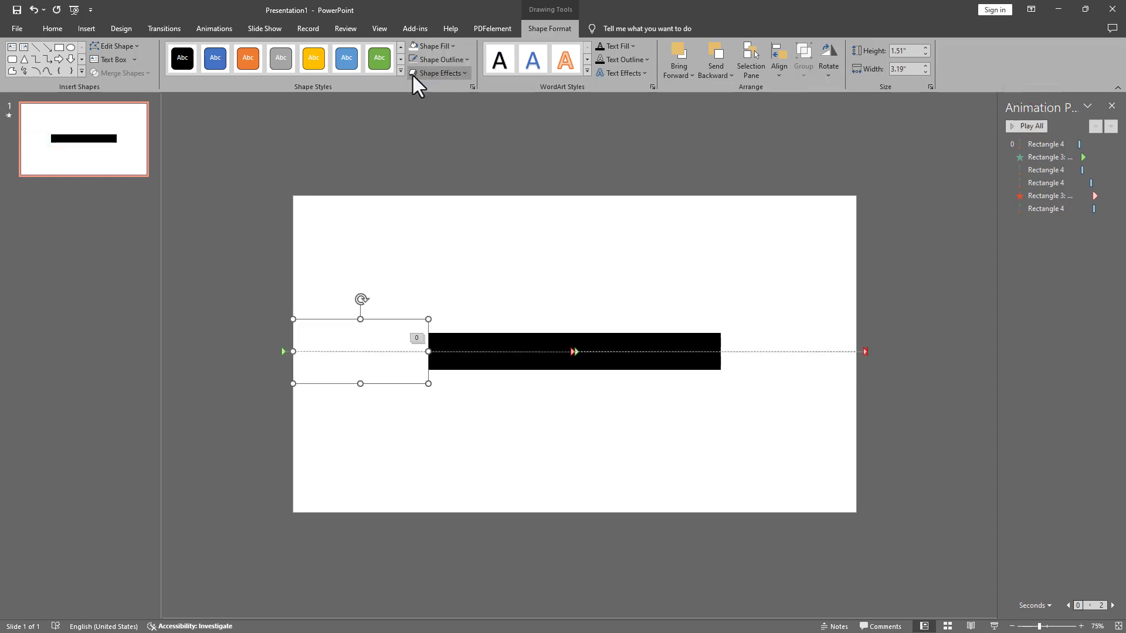
Step: Duplicate the white rectangle to the black bar's right end, then preview slide 1's animations
{"action": "key", "text": "ctrl+d"}
{"action": "left_click_drag", "start_coordinate": [377, 339], "coordinate": [790, 339]}
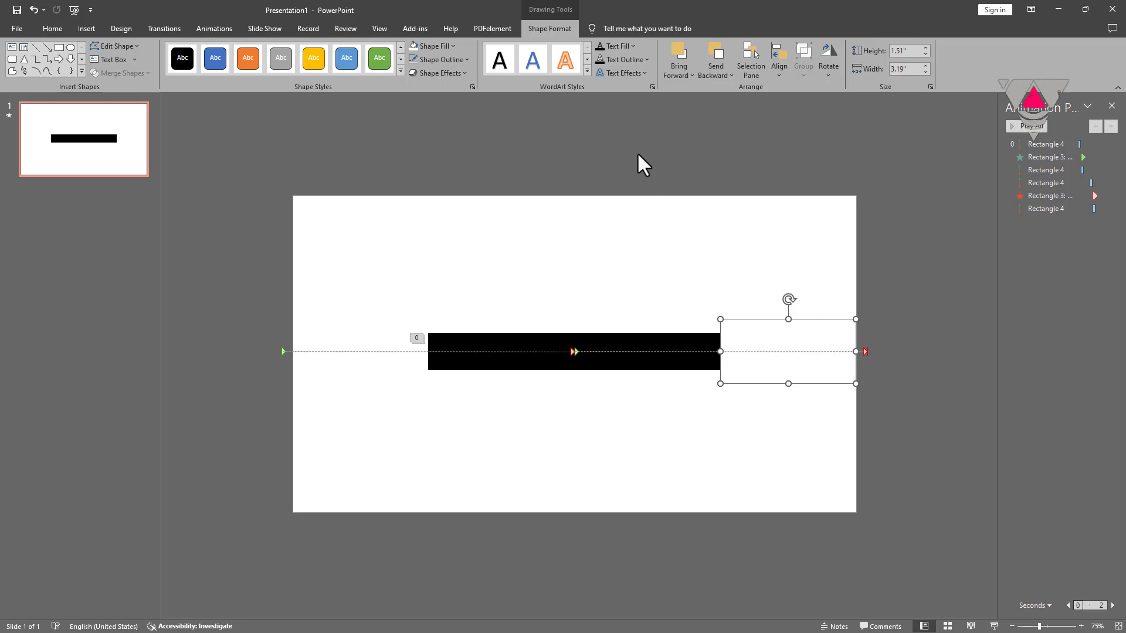
{"action": "left_click", "coordinate": [748, 174]}
{"action": "left_click", "coordinate": [1014, 124]}
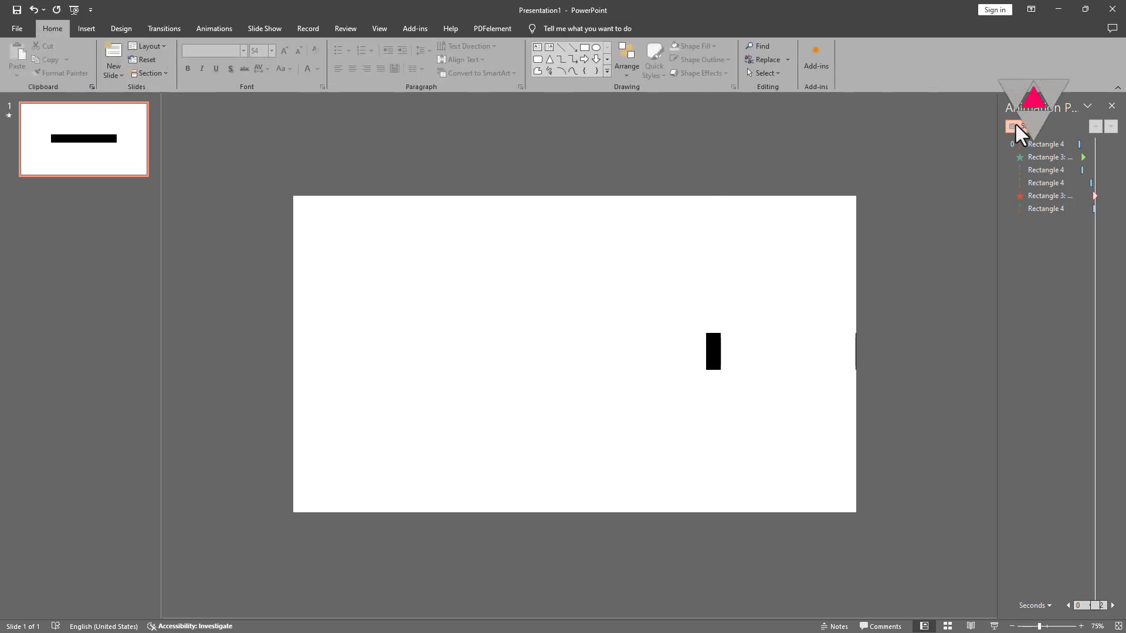
Step: Select the last three animations in the Animation Pane and raise their delay to 01.50
{"action": "left_click", "coordinate": [1035, 182]}
{"action": "left_click", "coordinate": [1053, 196], "text": "shift"}
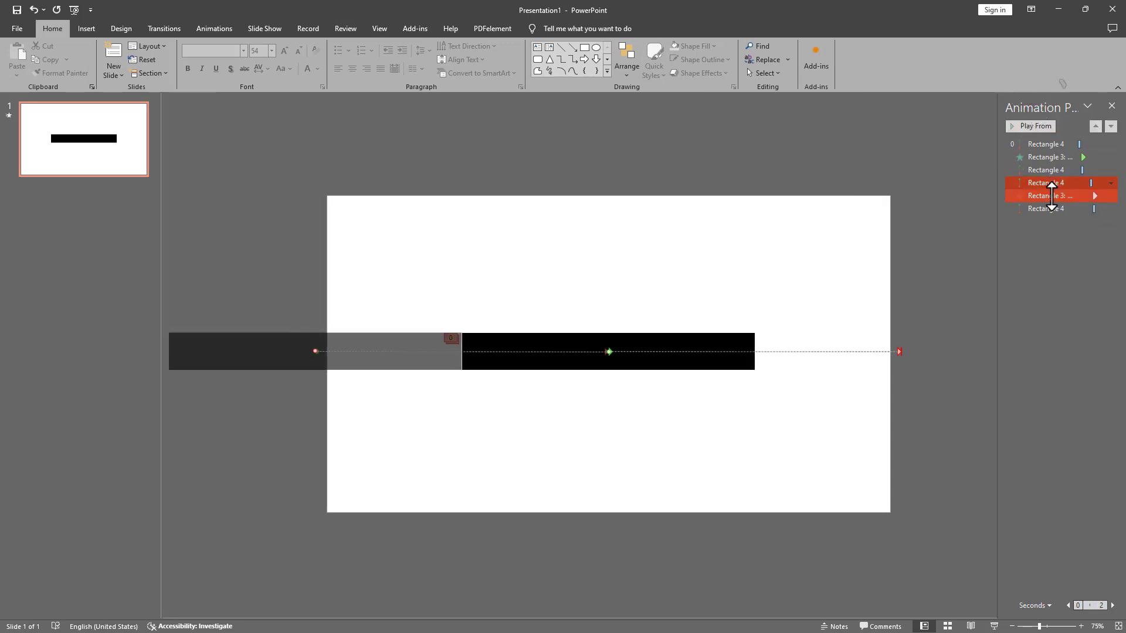
{"action": "left_click", "coordinate": [1048, 209], "text": "shift"}
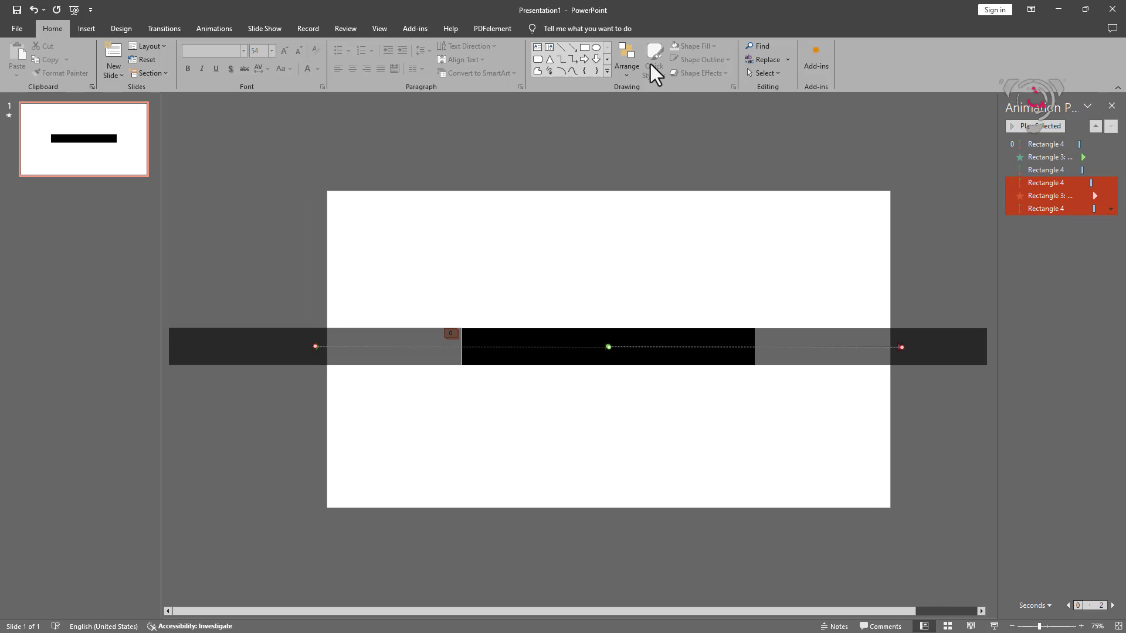
{"action": "left_click", "coordinate": [223, 28]}
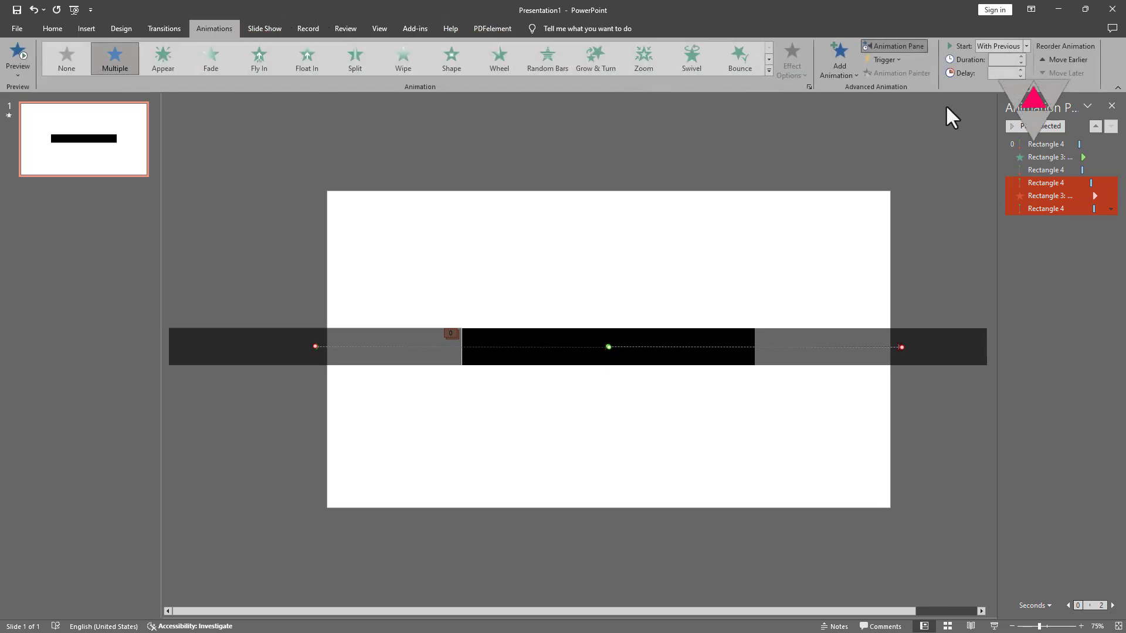
{"action": "left_click", "coordinate": [1020, 71]}
{"action": "left_click", "coordinate": [1020, 71]}
Step: Reselect the Rectangle 3 exit and final Rectangle 4 animations, then preview the whole sequence
{"action": "left_click", "coordinate": [1058, 199]}
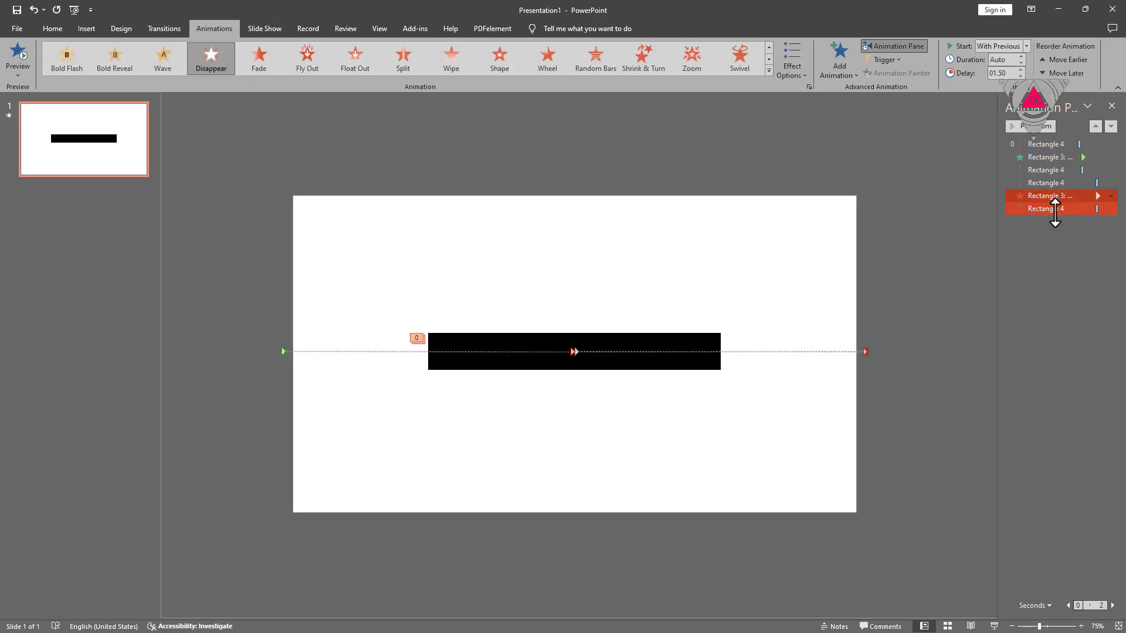
{"action": "left_click", "coordinate": [1055, 209], "text": "ctrl"}
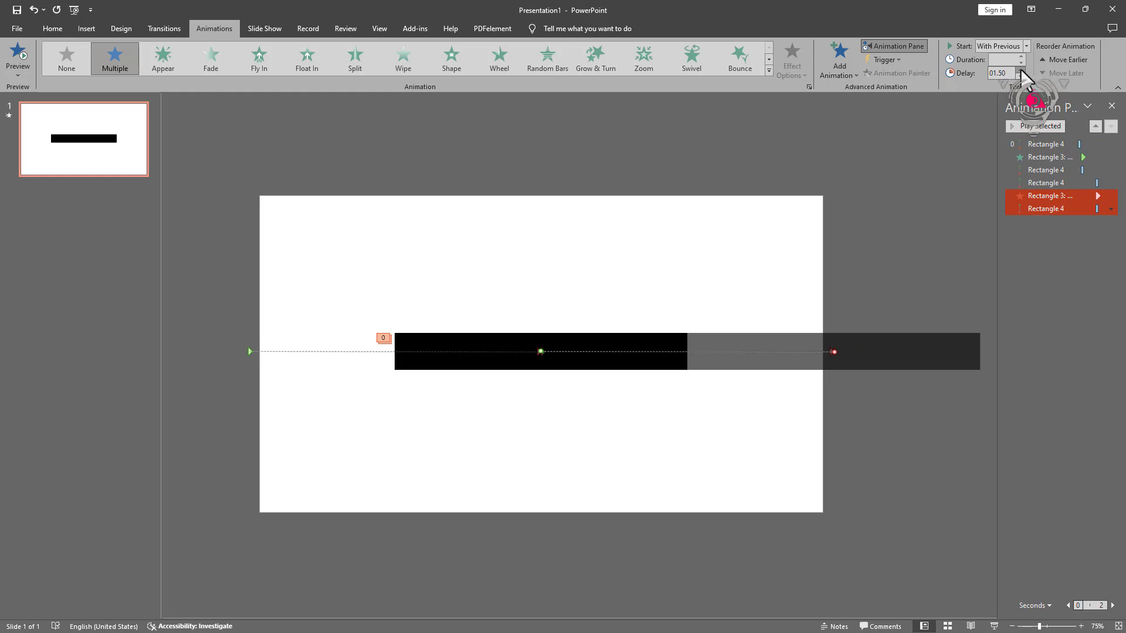
{"action": "left_click", "coordinate": [1033, 231]}
{"action": "left_click", "coordinate": [1033, 126]}
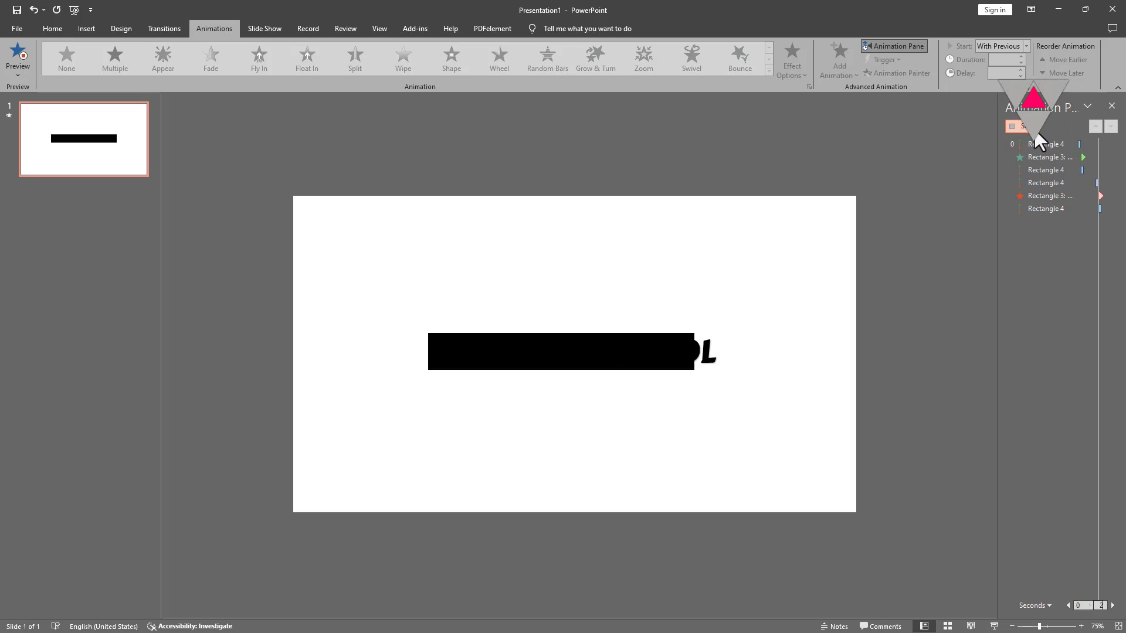
{"action": "left_click", "coordinate": [1033, 131]}
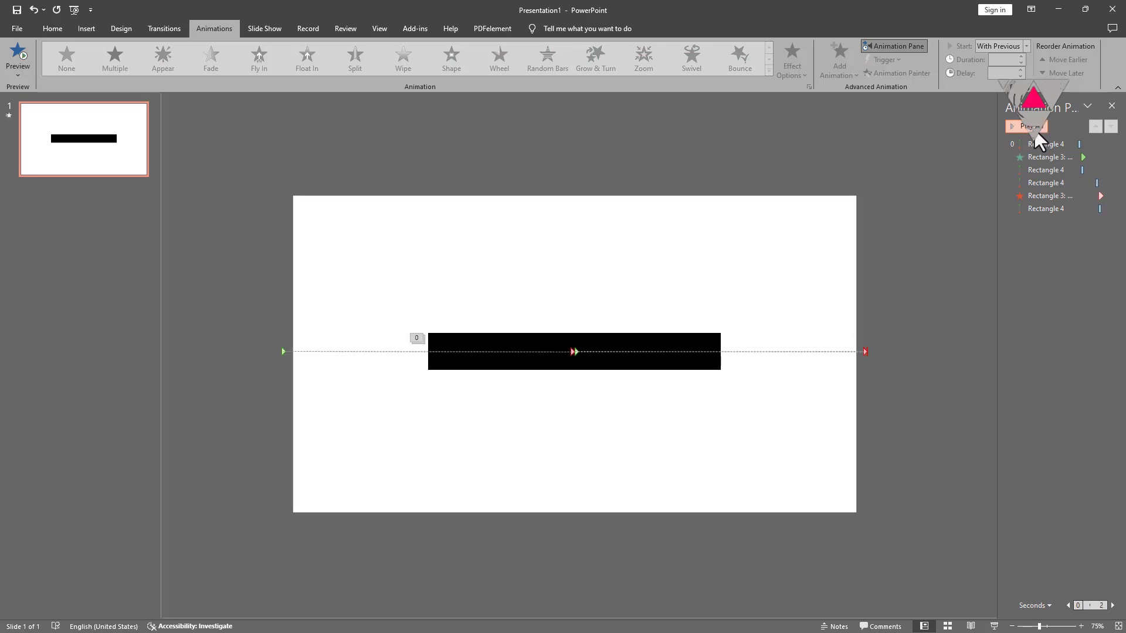
{"action": "left_click", "coordinate": [994, 626]}
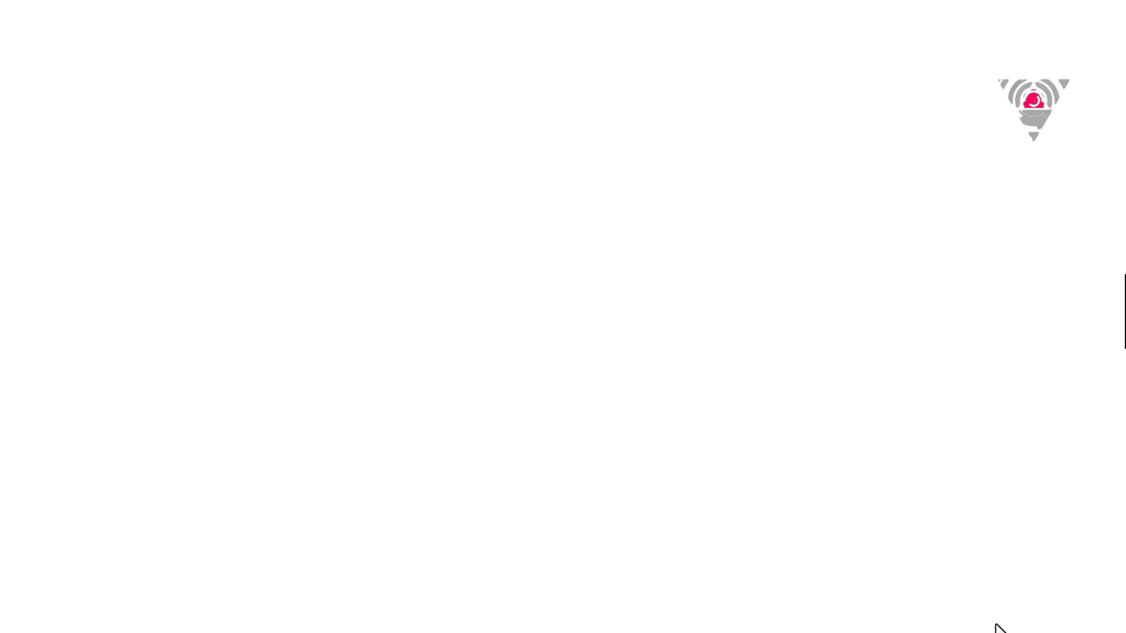
{"action": "key", "text": "Escape"}
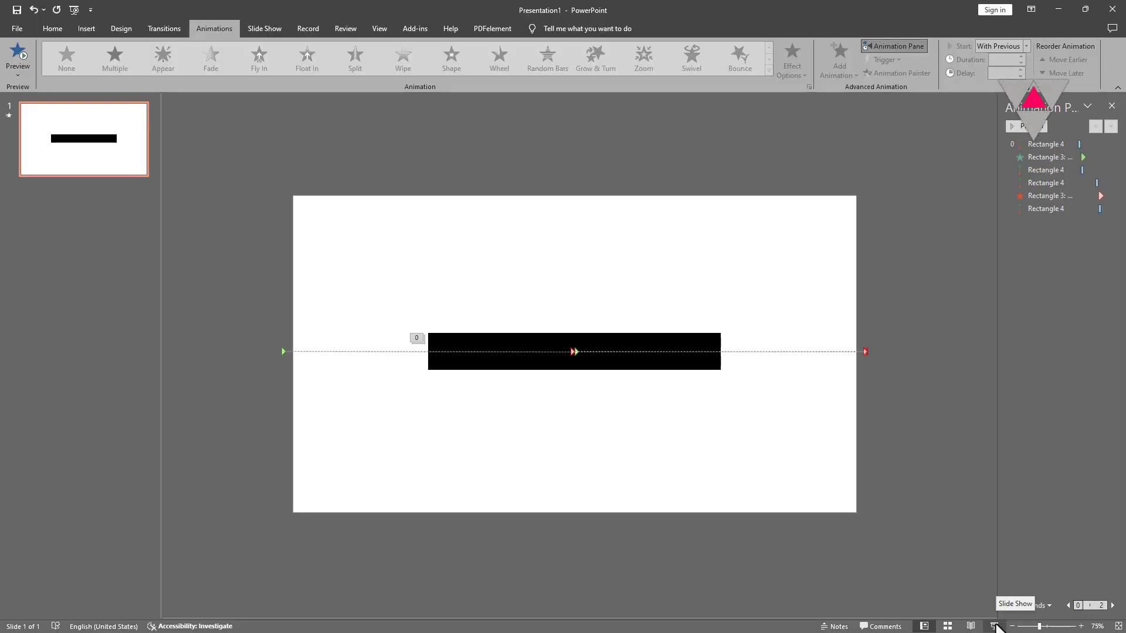
Step: Add a new slide with Video.mp4 inserted from this device, then return to slide 1
{"action": "right_click", "coordinate": [122, 208]}
{"action": "key", "text": "Escape"}
{"action": "key", "text": "ctrl+m"}
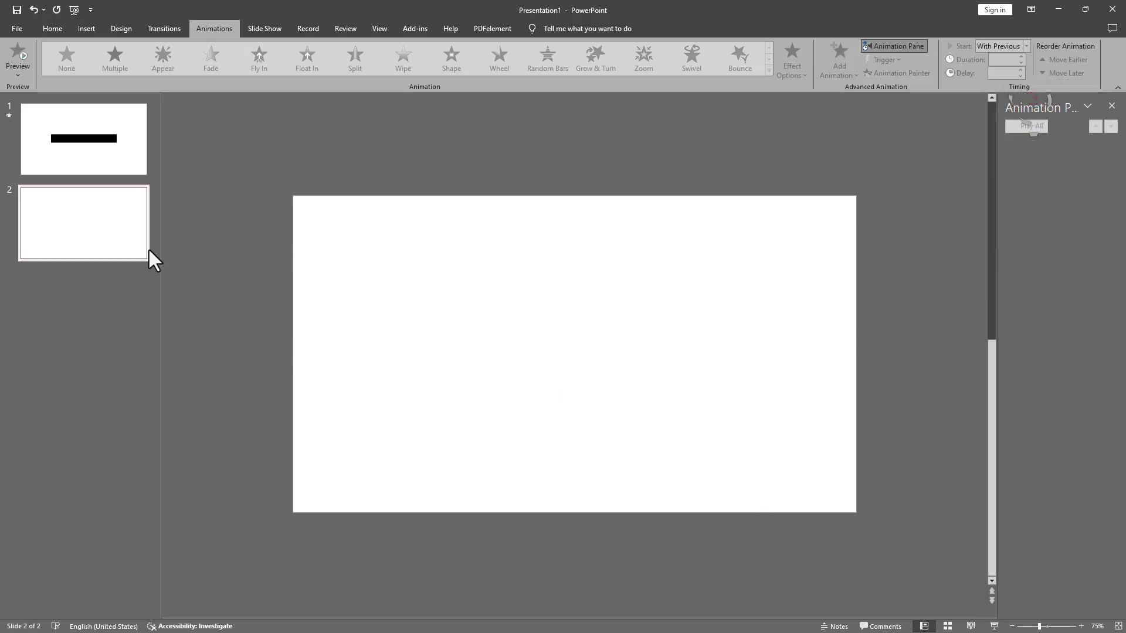
{"action": "left_click", "coordinate": [87, 30]}
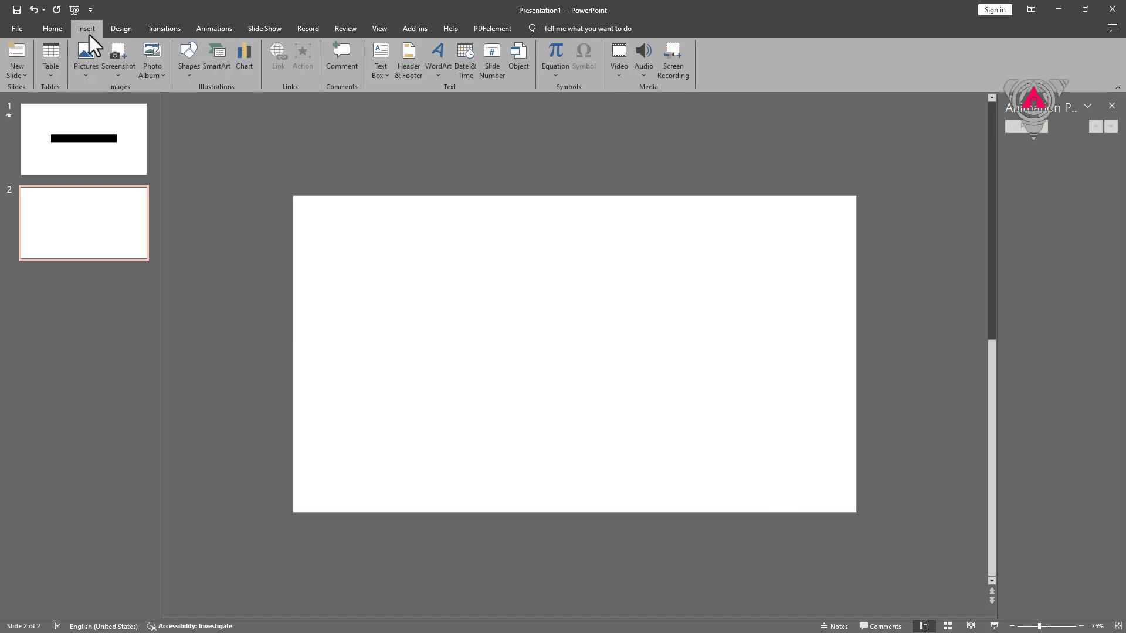
{"action": "left_click", "coordinate": [615, 69]}
{"action": "left_click", "coordinate": [632, 105]}
{"action": "double_click", "coordinate": [269, 105]}
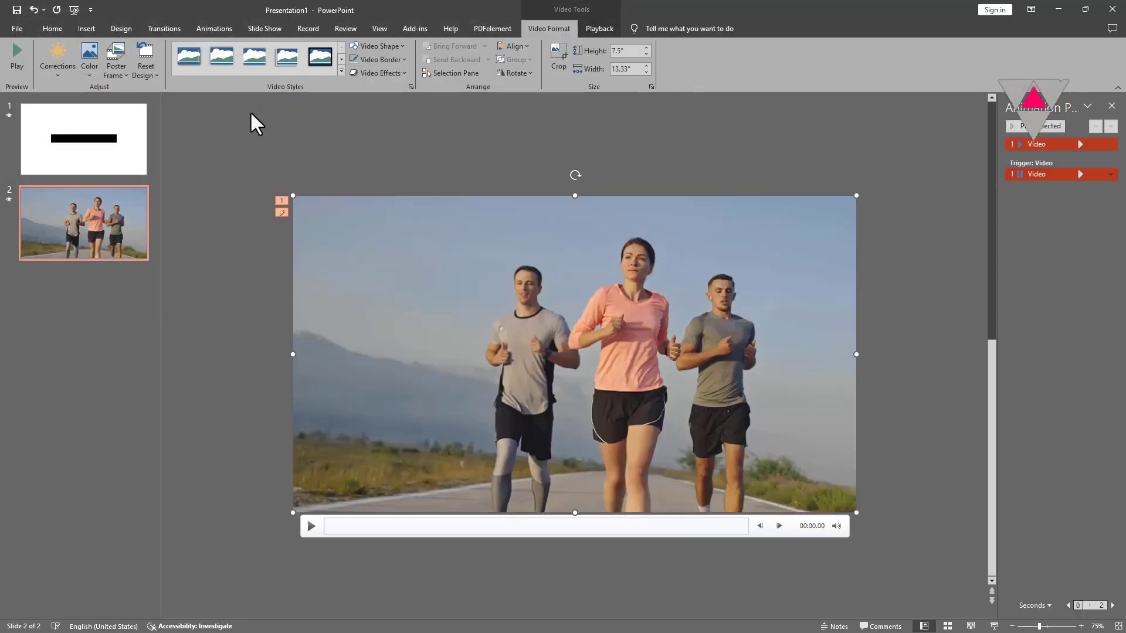
{"action": "left_click", "coordinate": [125, 146]}
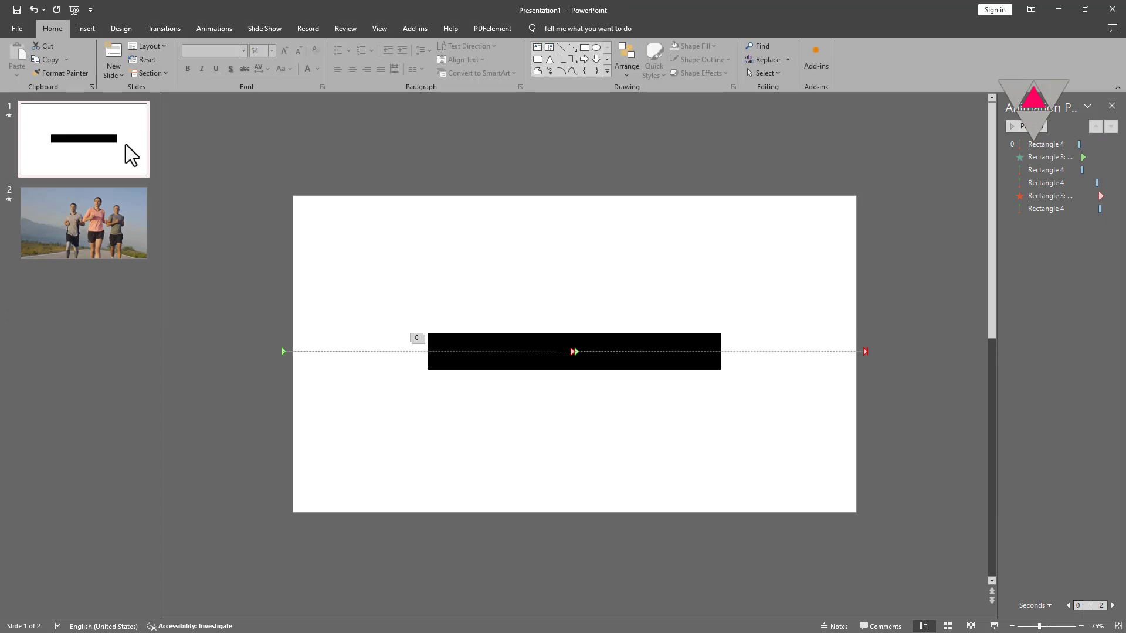
Step: Copy every object on slide 1 and paste it onto the video slide
{"action": "key", "text": "ctrl+a"}
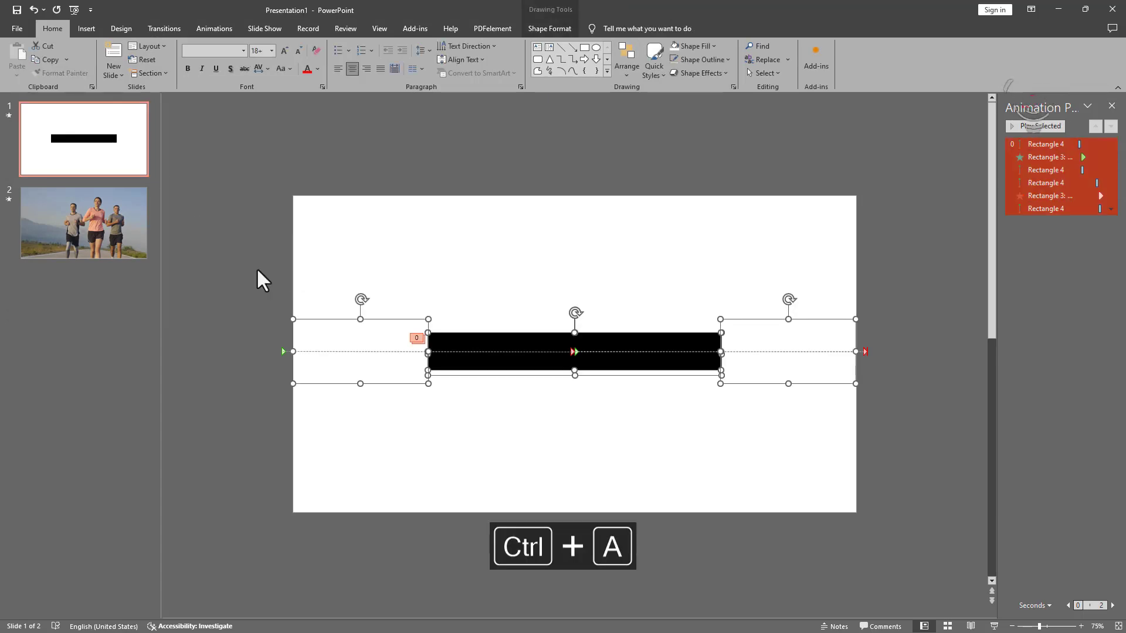
{"action": "key", "text": "ctrl+c"}
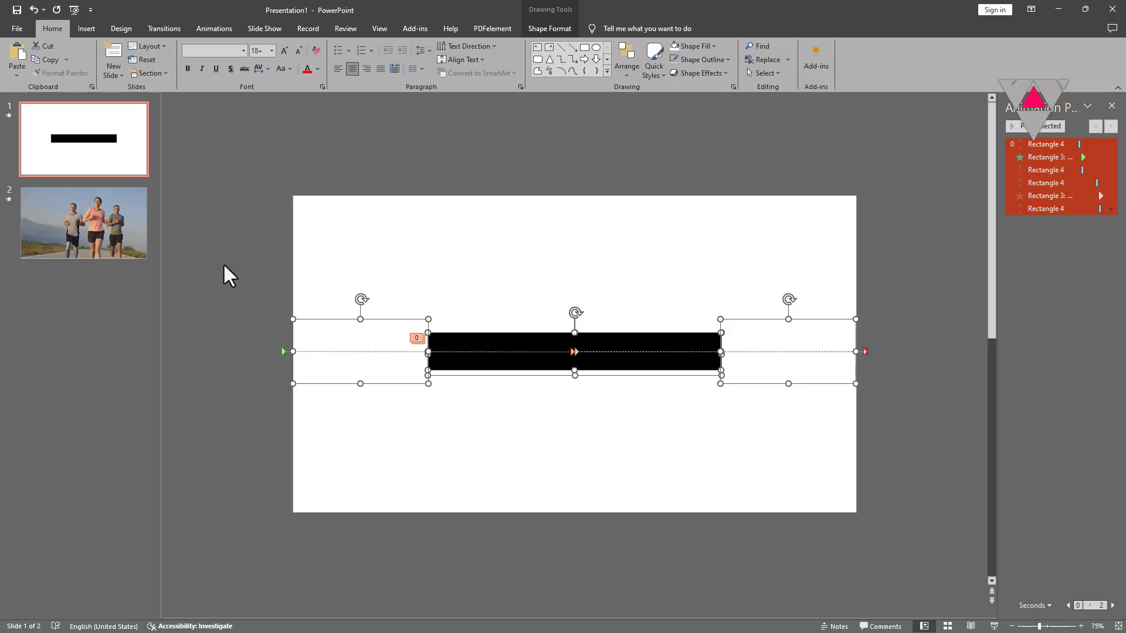
{"action": "left_click", "coordinate": [140, 239]}
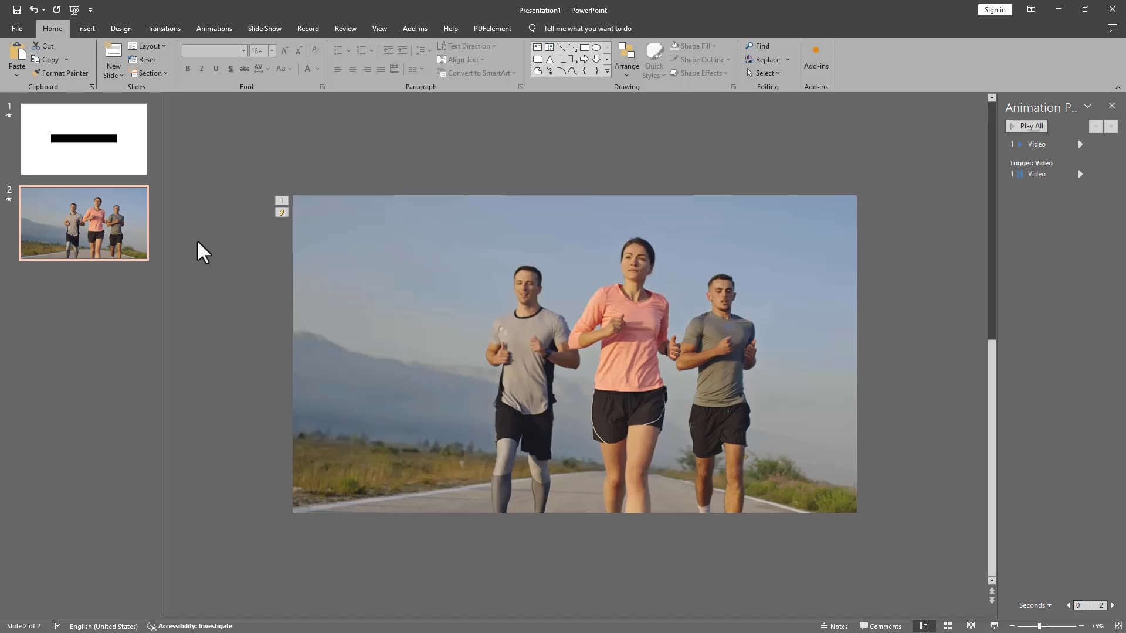
{"action": "key", "text": "ctrl+v"}
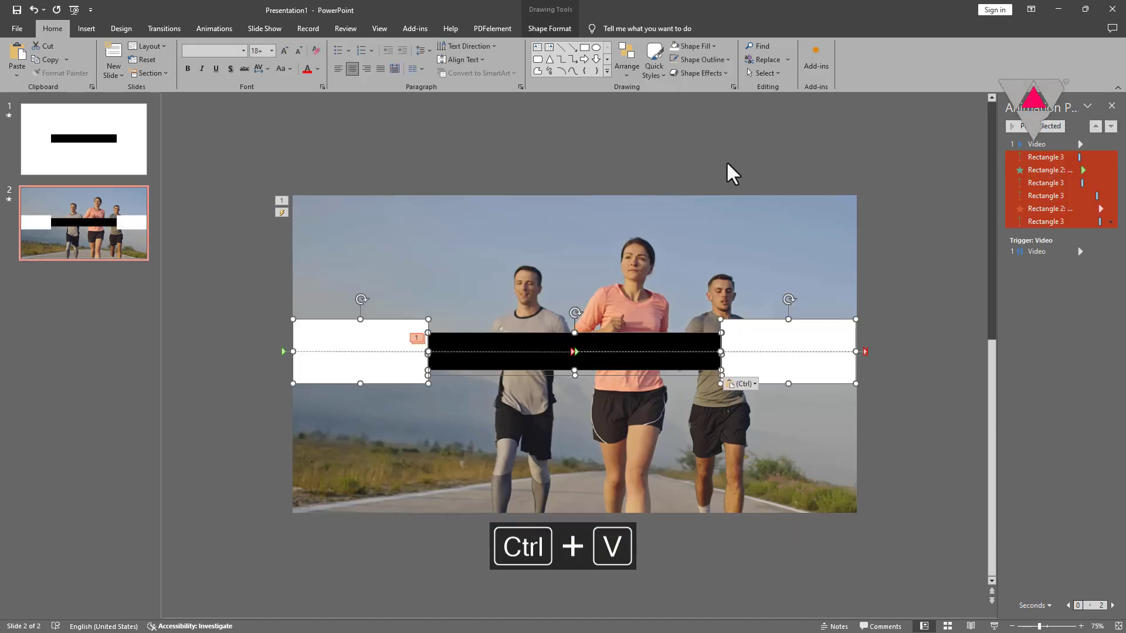
Step: Set the video's trigger animation to Play, starting With Previous, then preview slide 2
{"action": "left_click", "coordinate": [727, 165]}
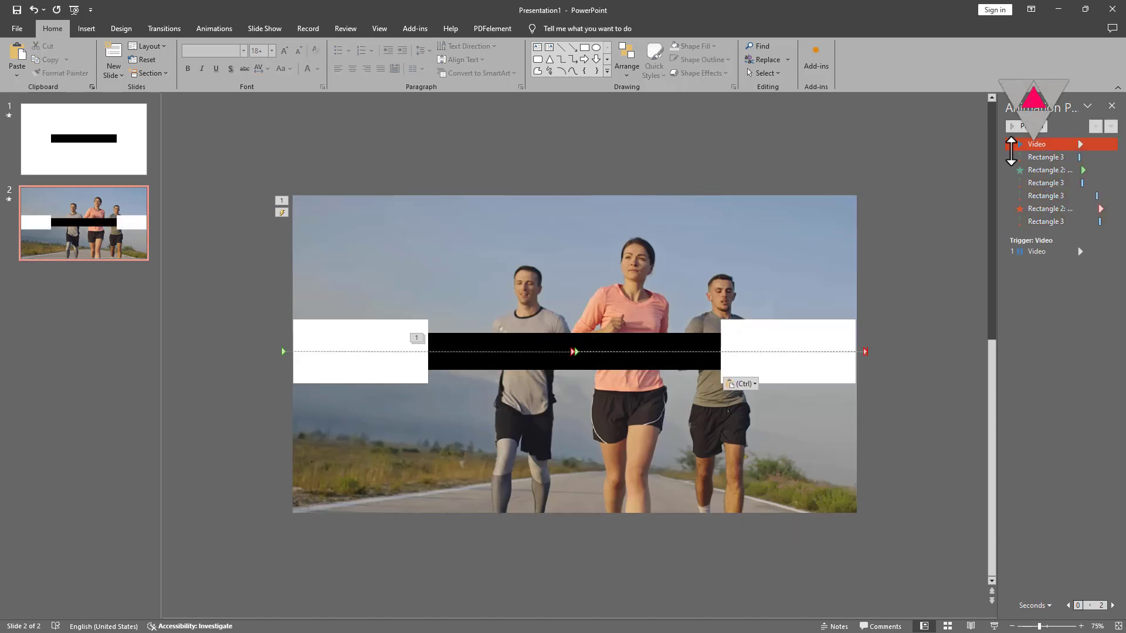
{"action": "left_click", "coordinate": [1025, 252]}
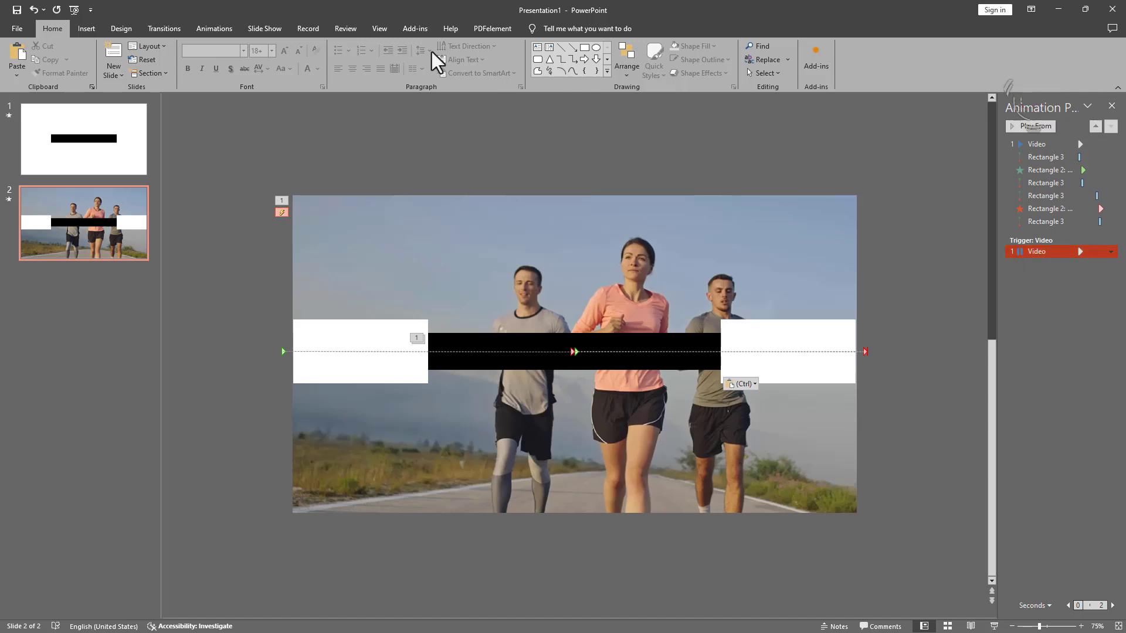
{"action": "left_click", "coordinate": [206, 33]}
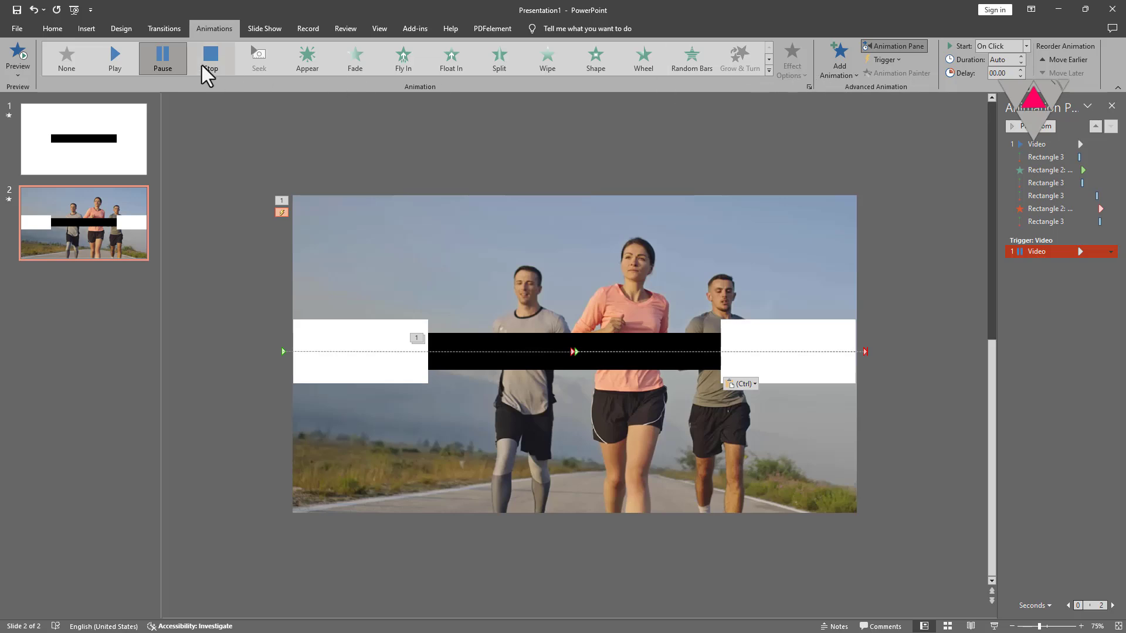
{"action": "left_click", "coordinate": [107, 62]}
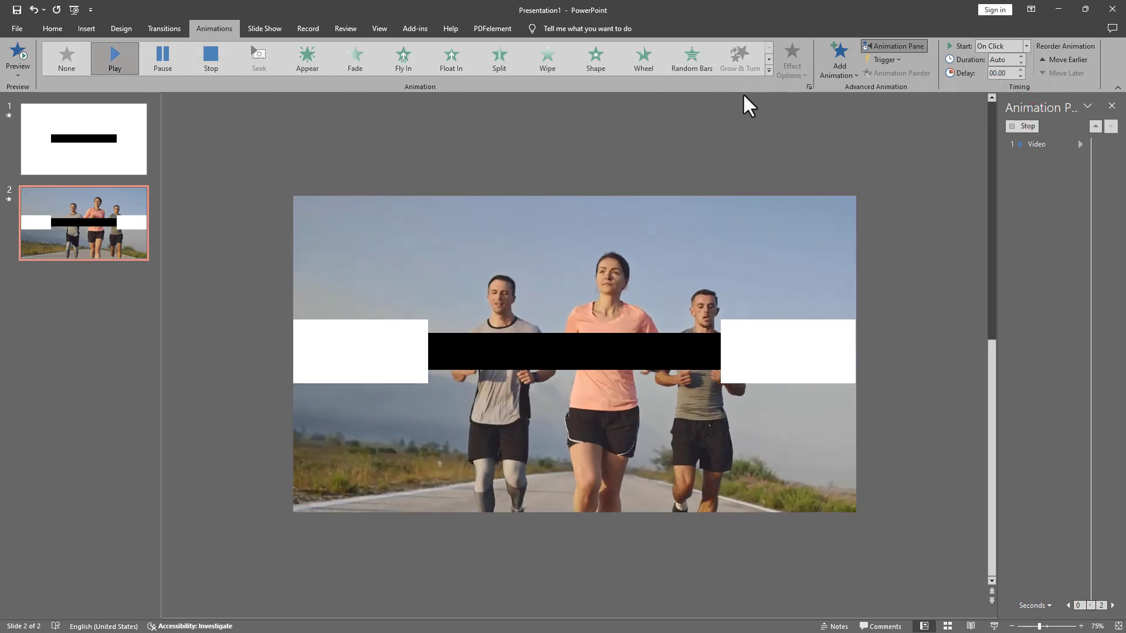
{"action": "left_click", "coordinate": [1024, 46]}
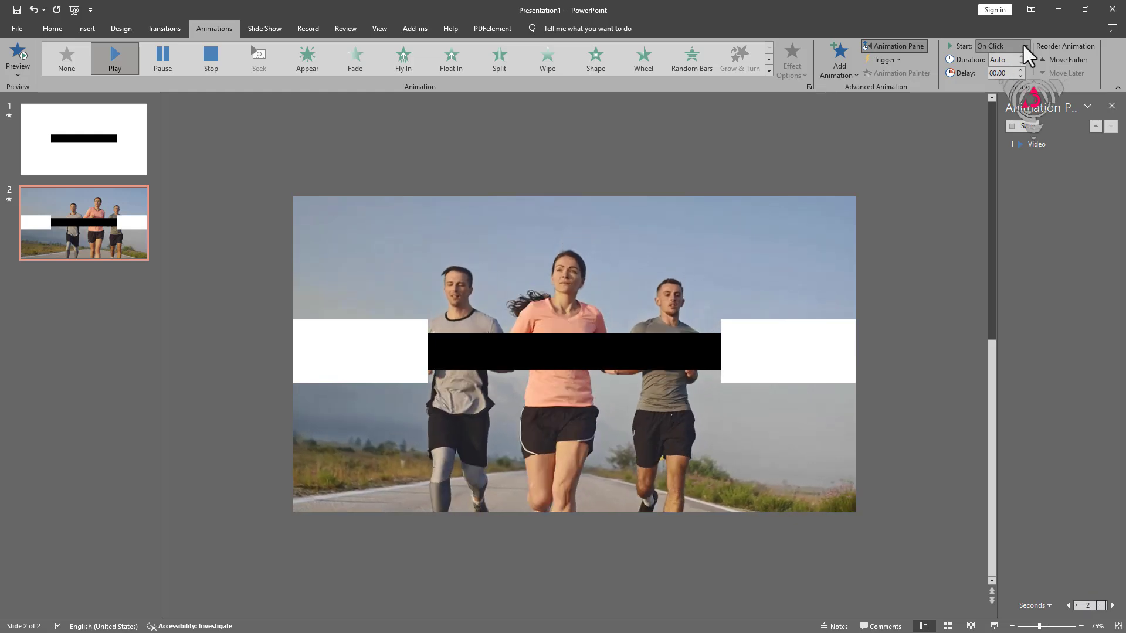
{"action": "left_click", "coordinate": [999, 70]}
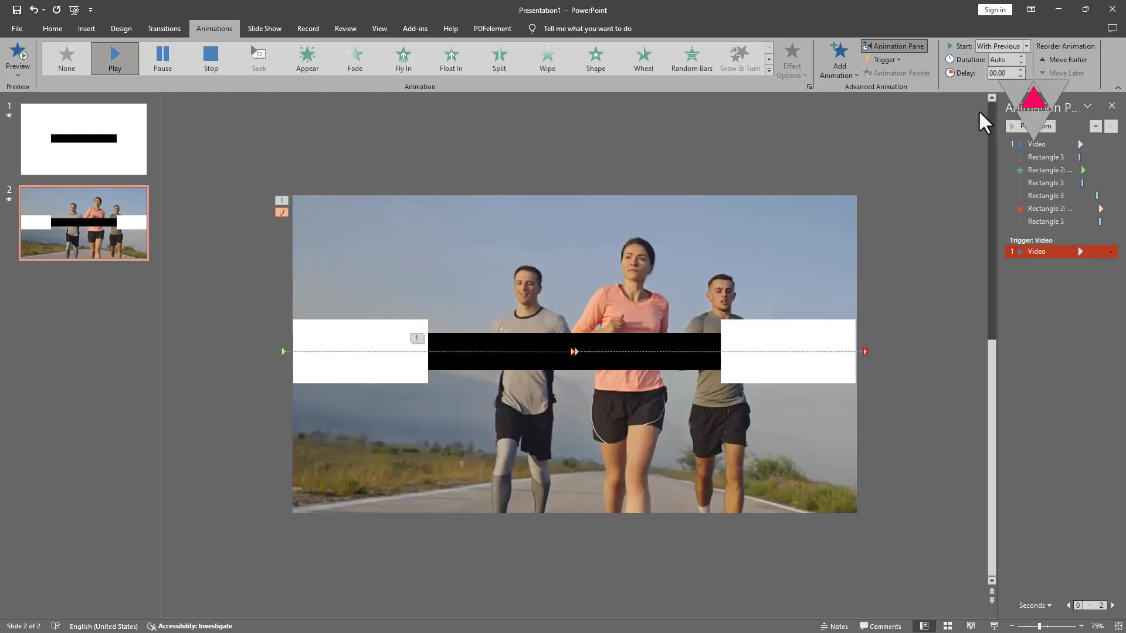
{"action": "left_click", "coordinate": [1037, 278]}
{"action": "left_click", "coordinate": [1023, 126]}
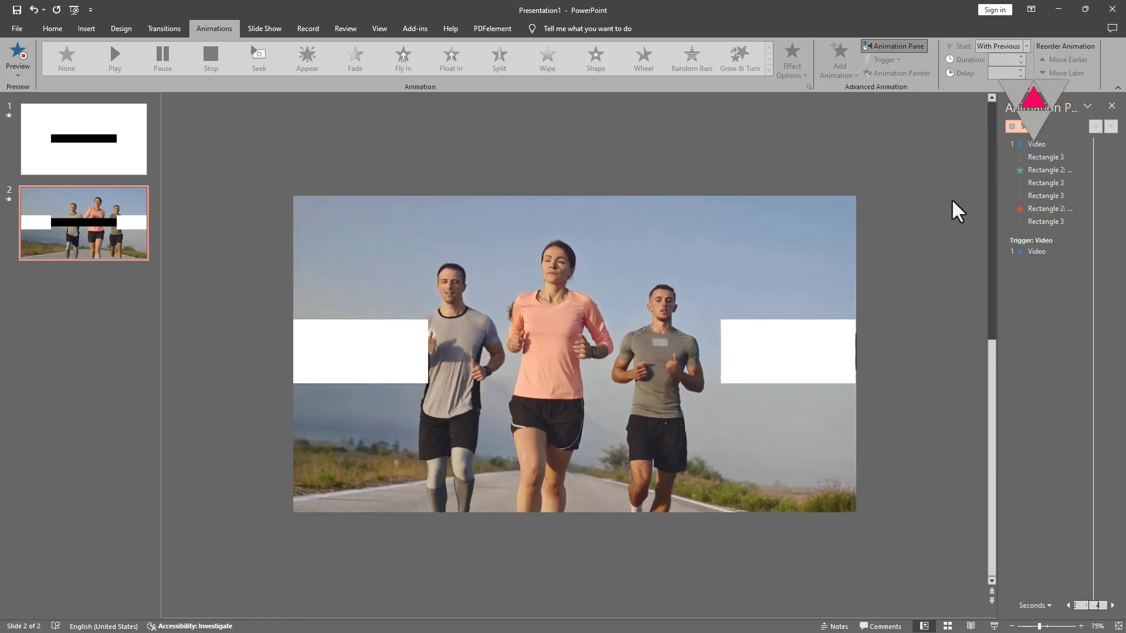
Step: Fill the black bar on slide 2 with white
{"action": "left_click", "coordinate": [661, 355]}
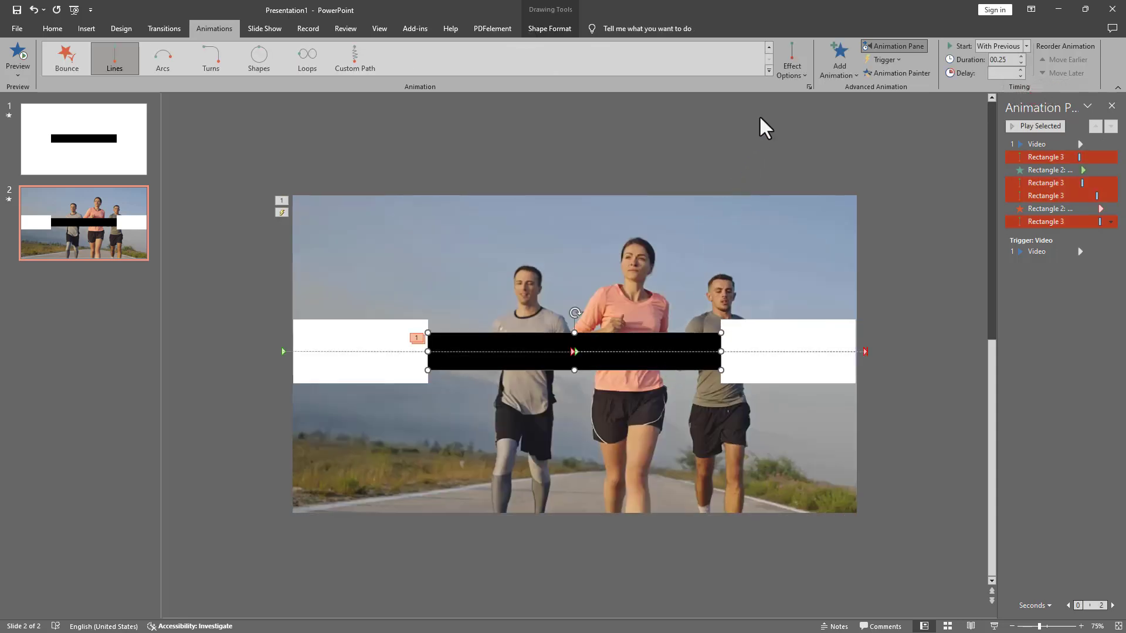
{"action": "left_click", "coordinate": [540, 29]}
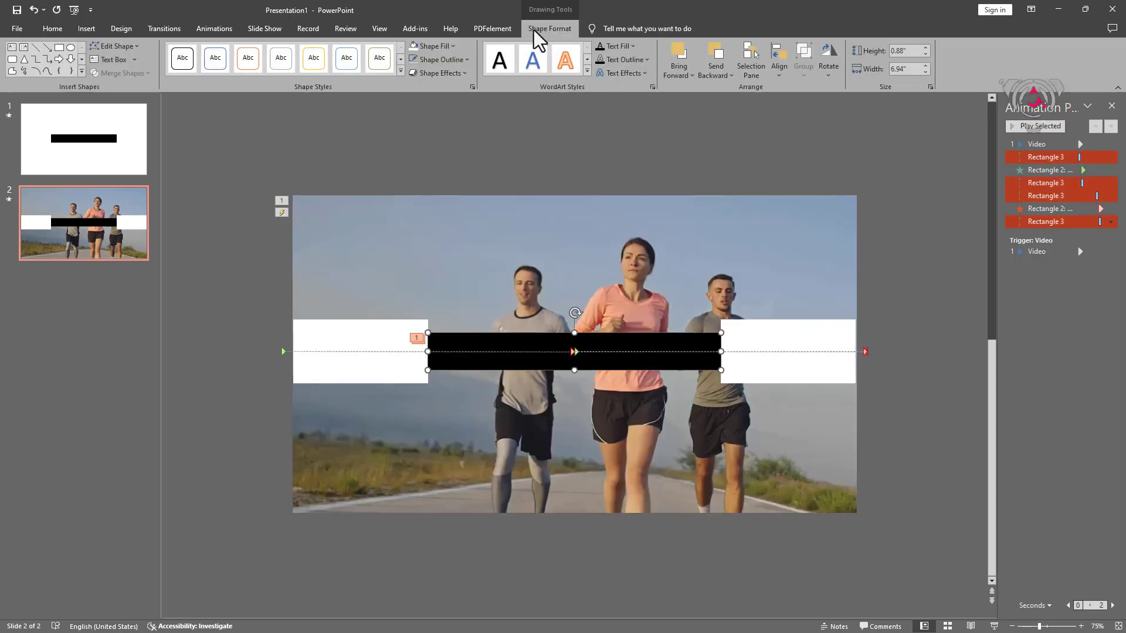
{"action": "left_click", "coordinate": [415, 47]}
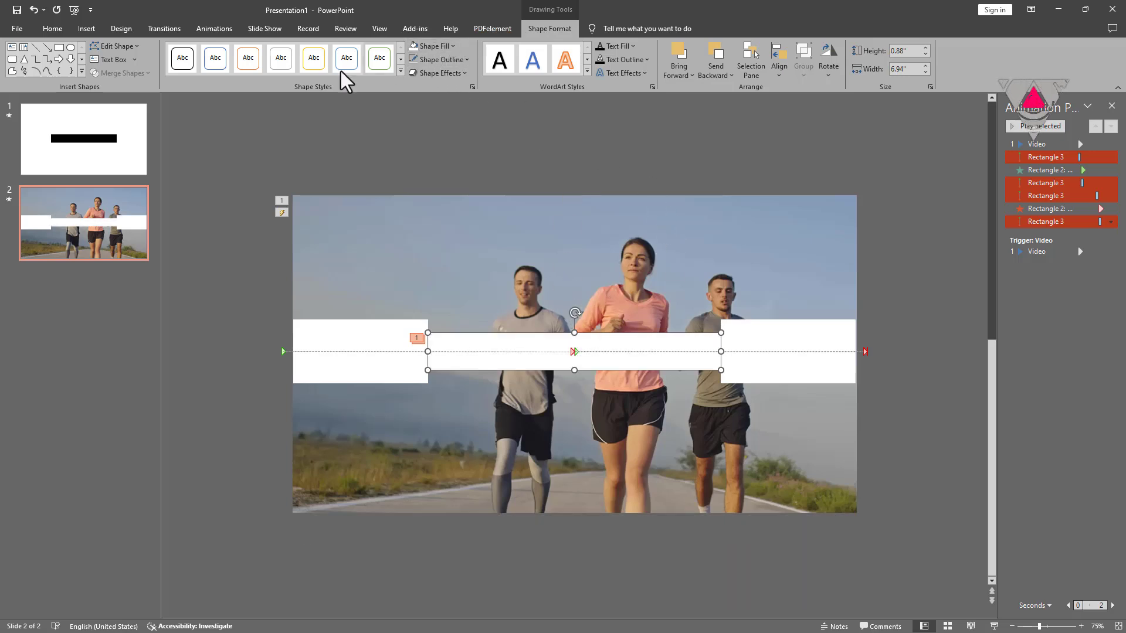
Step: Pick Rectangle 2 in the Selection Pane, make its text fill white, and replay the animations
{"action": "left_click", "coordinate": [55, 30]}
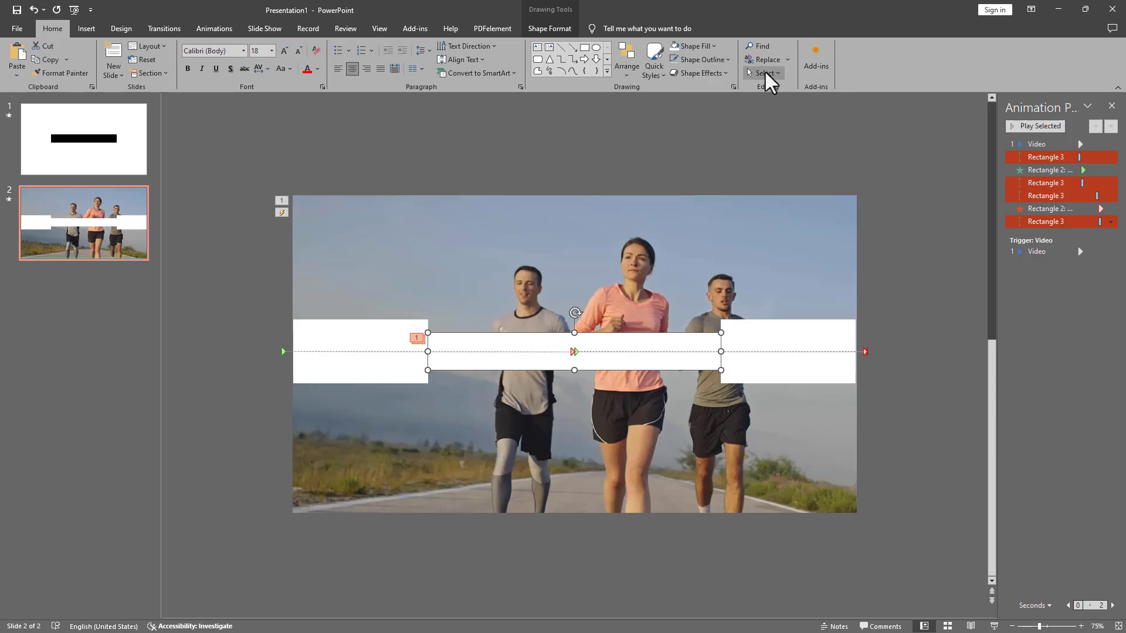
{"action": "left_click", "coordinate": [765, 73]}
{"action": "left_click", "coordinate": [768, 115]}
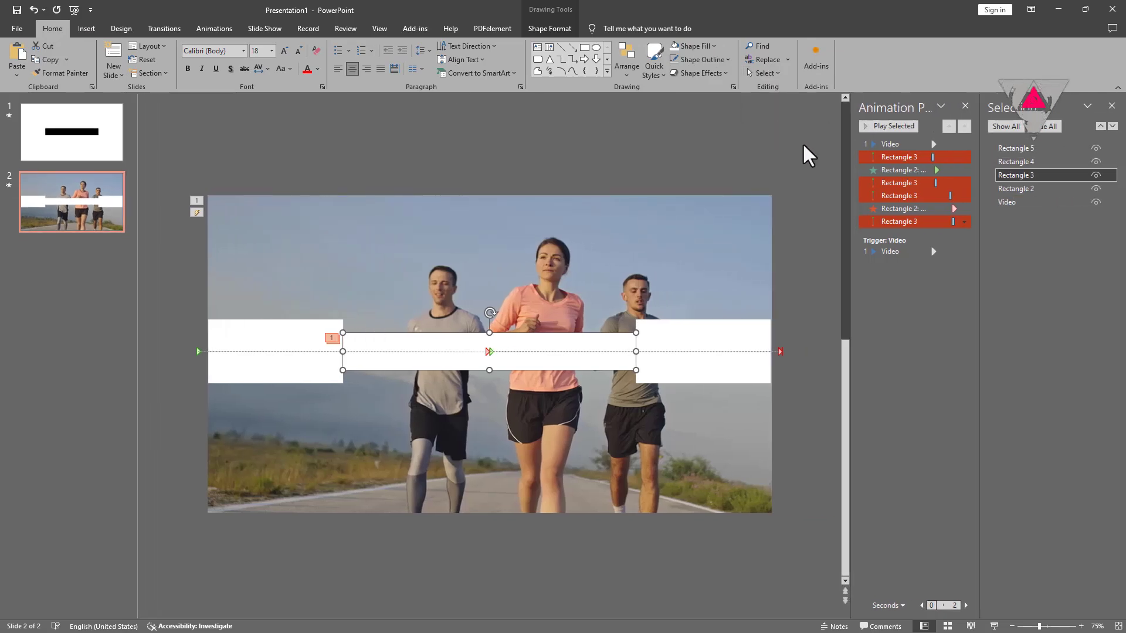
{"action": "left_click", "coordinate": [1011, 189]}
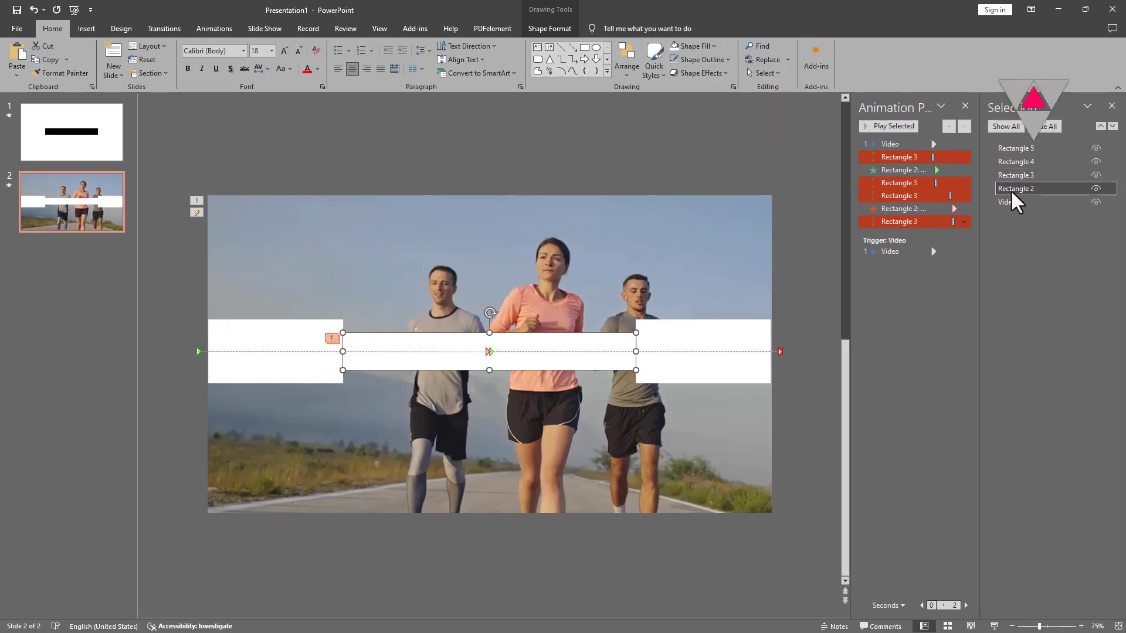
{"action": "left_click", "coordinate": [523, 34]}
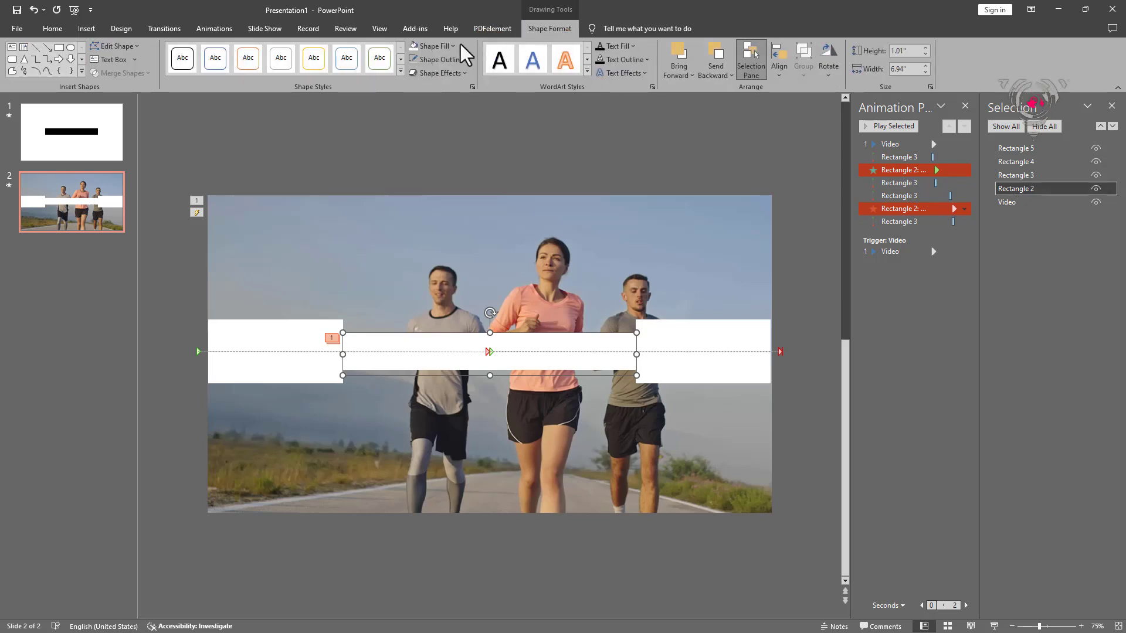
{"action": "left_click", "coordinate": [617, 48]}
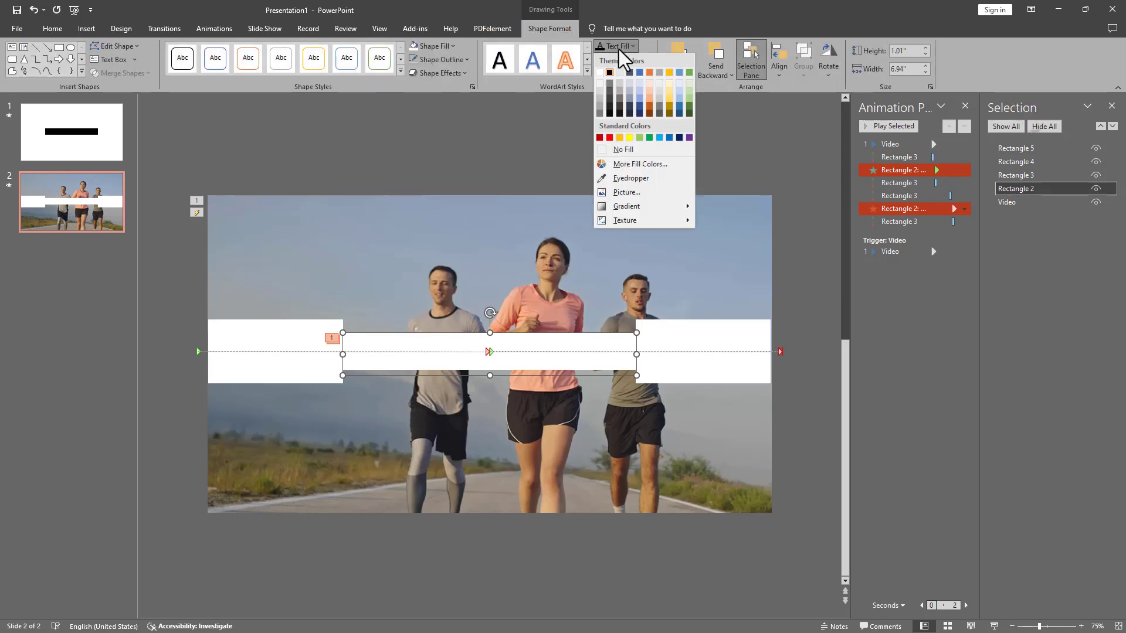
{"action": "left_click", "coordinate": [599, 72]}
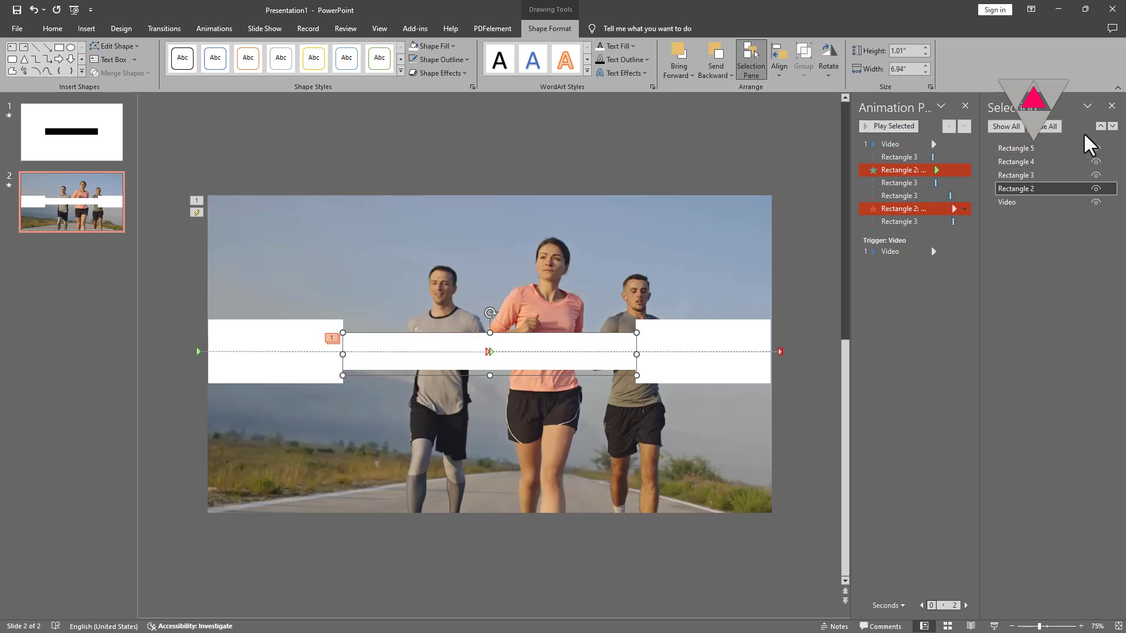
{"action": "left_click", "coordinate": [1112, 119]}
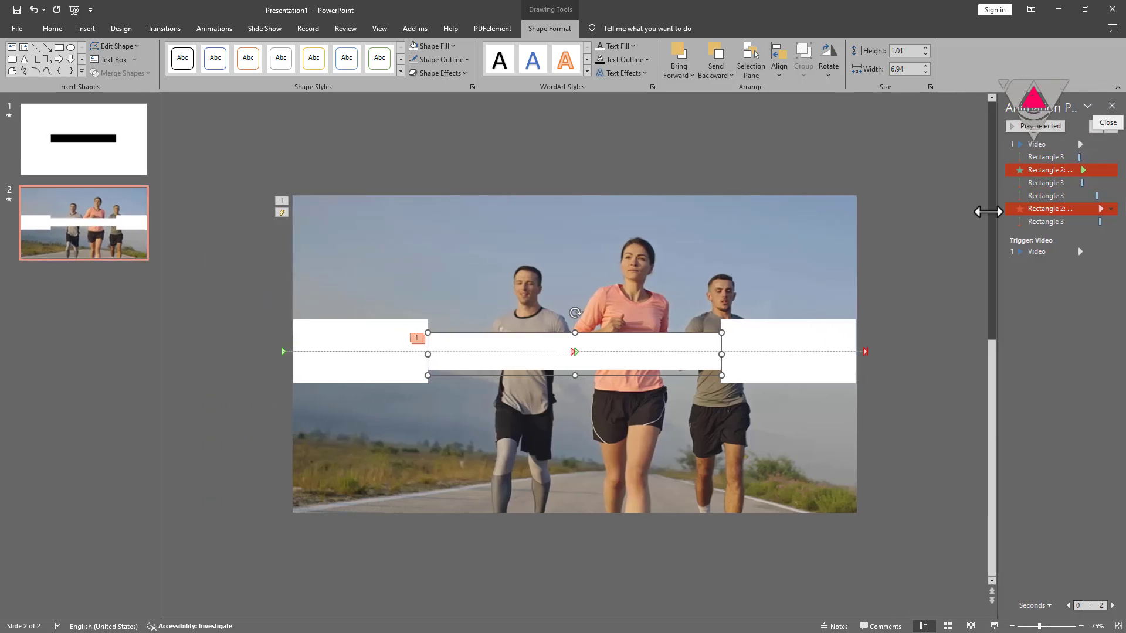
{"action": "left_click", "coordinate": [961, 208]}
{"action": "left_click", "coordinate": [1030, 128]}
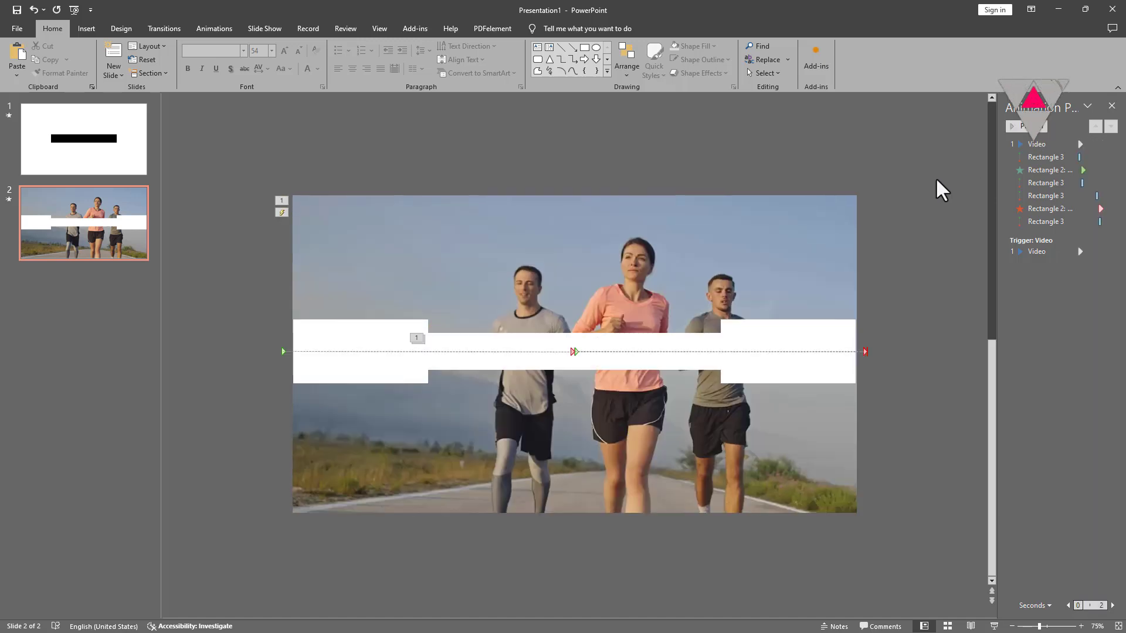
Step: Duplicate the video, align the copy, and crop it to about 3.31" by 3.19" around the right-hand runner
{"action": "left_click", "coordinate": [803, 248]}
{"action": "key", "text": "ctrl+d"}
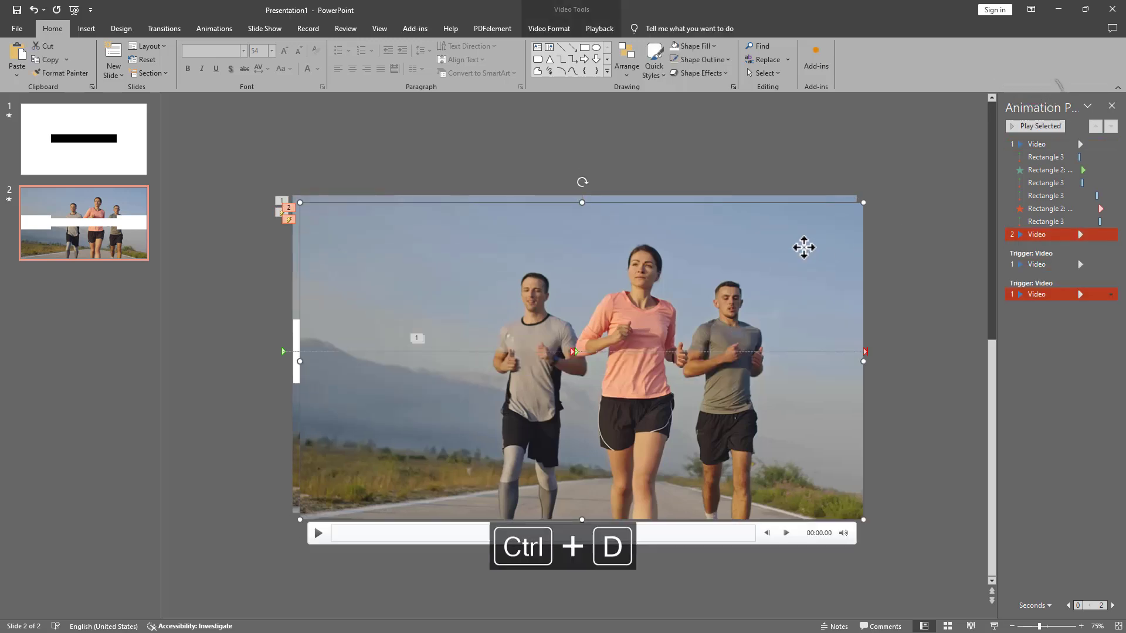
{"action": "left_click_drag", "start_coordinate": [801, 243], "coordinate": [795, 243]}
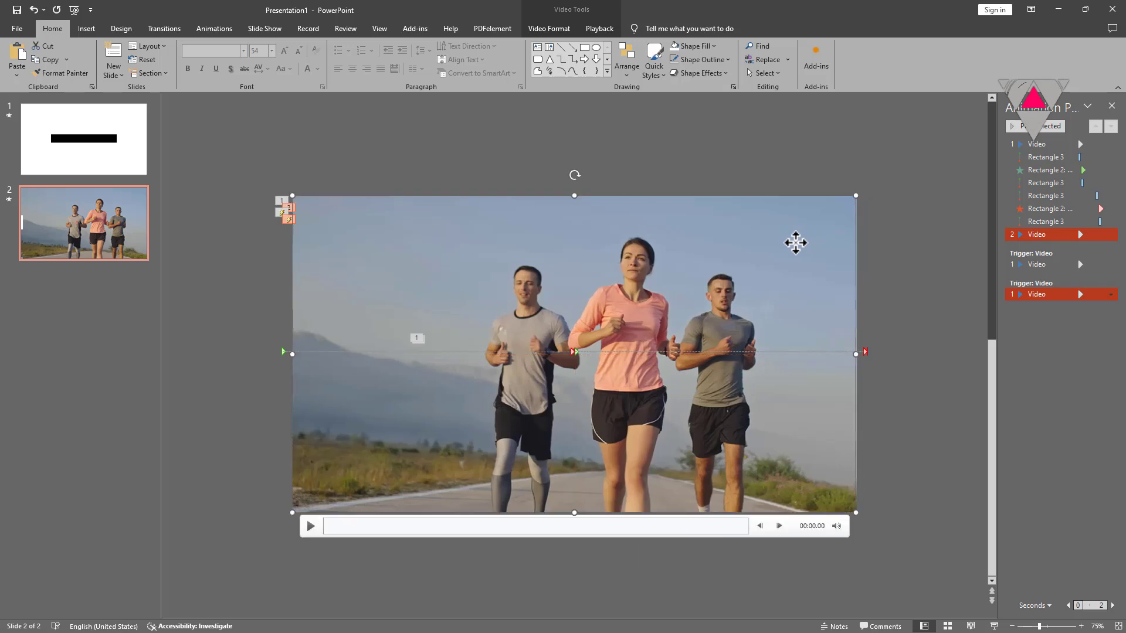
{"action": "left_click", "coordinate": [585, 32]}
{"action": "left_click", "coordinate": [556, 29]}
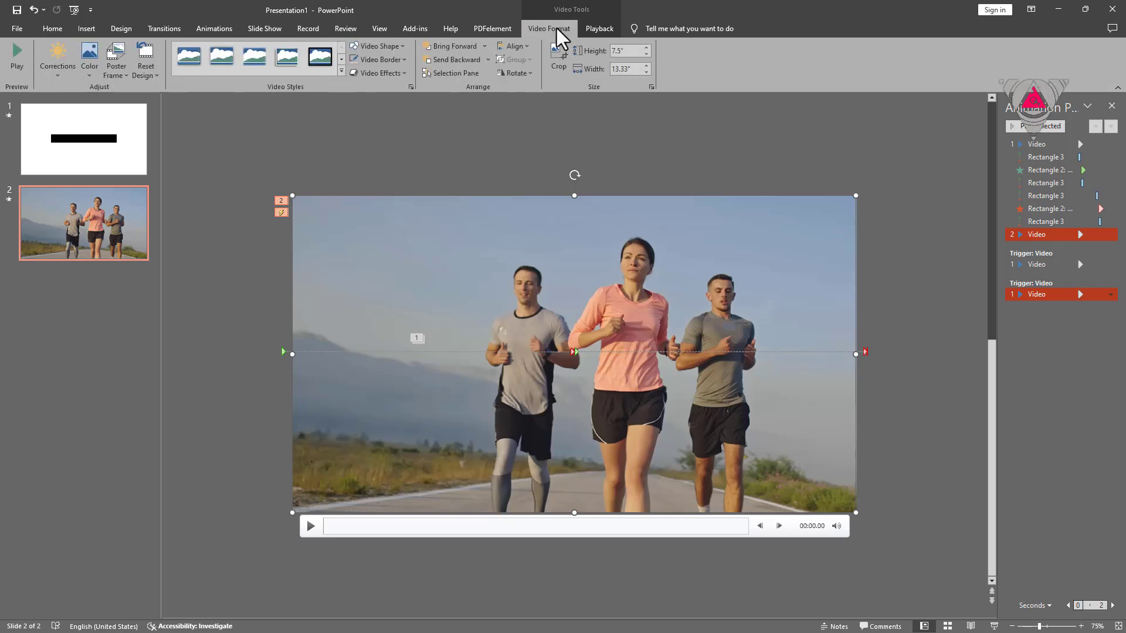
{"action": "left_click", "coordinate": [560, 52]}
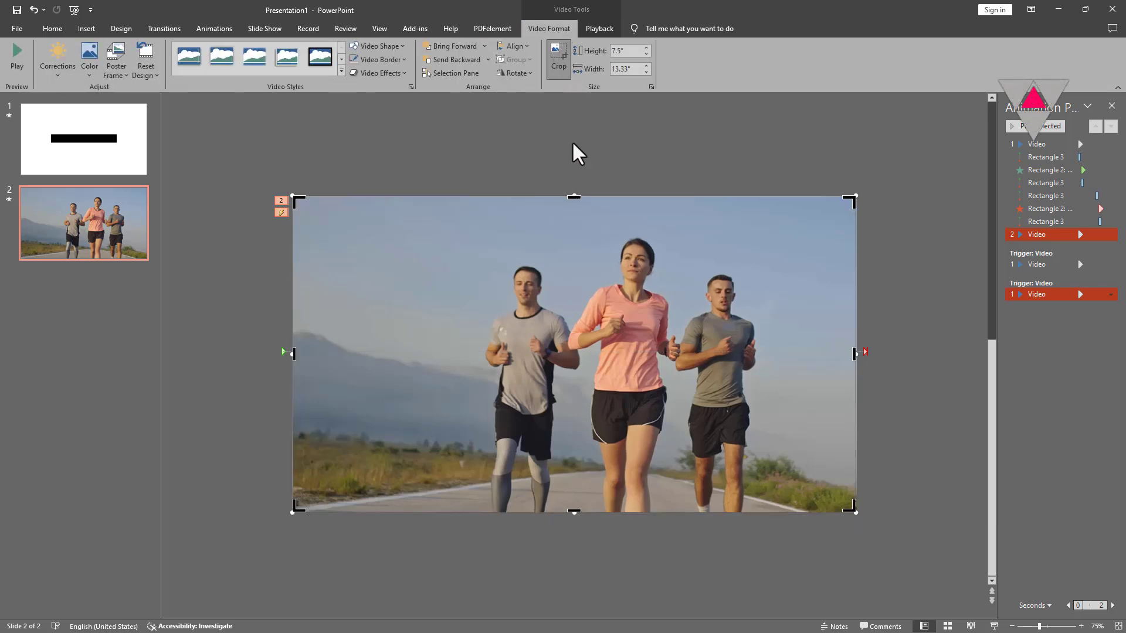
{"action": "left_click_drag", "start_coordinate": [300, 498], "coordinate": [722, 423]}
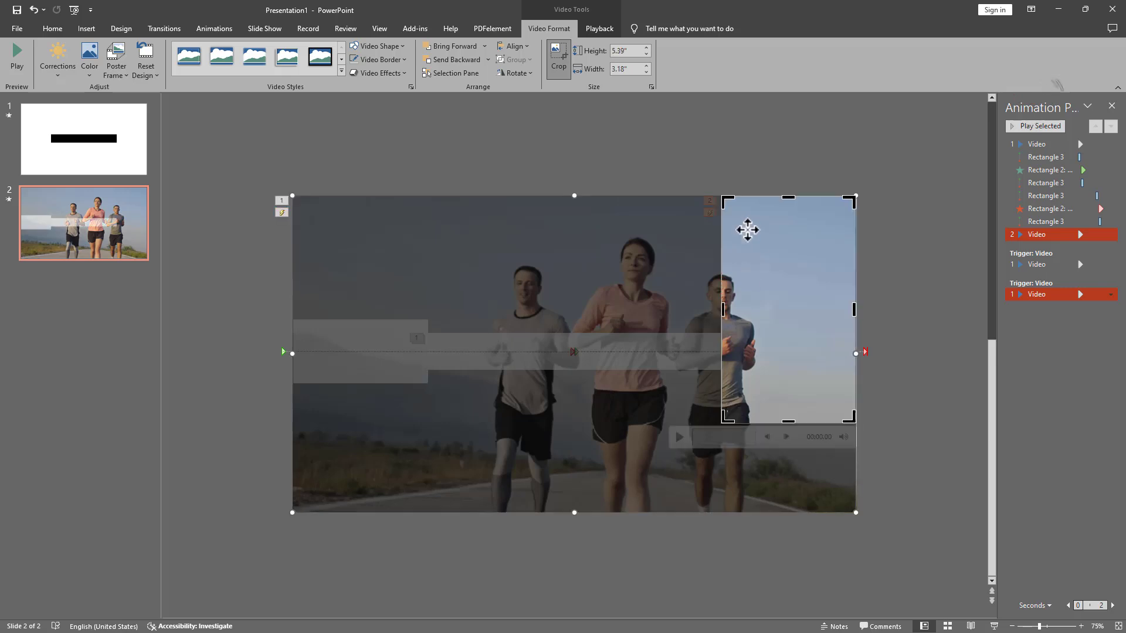
{"action": "left_click_drag", "start_coordinate": [725, 198], "coordinate": [720, 283]}
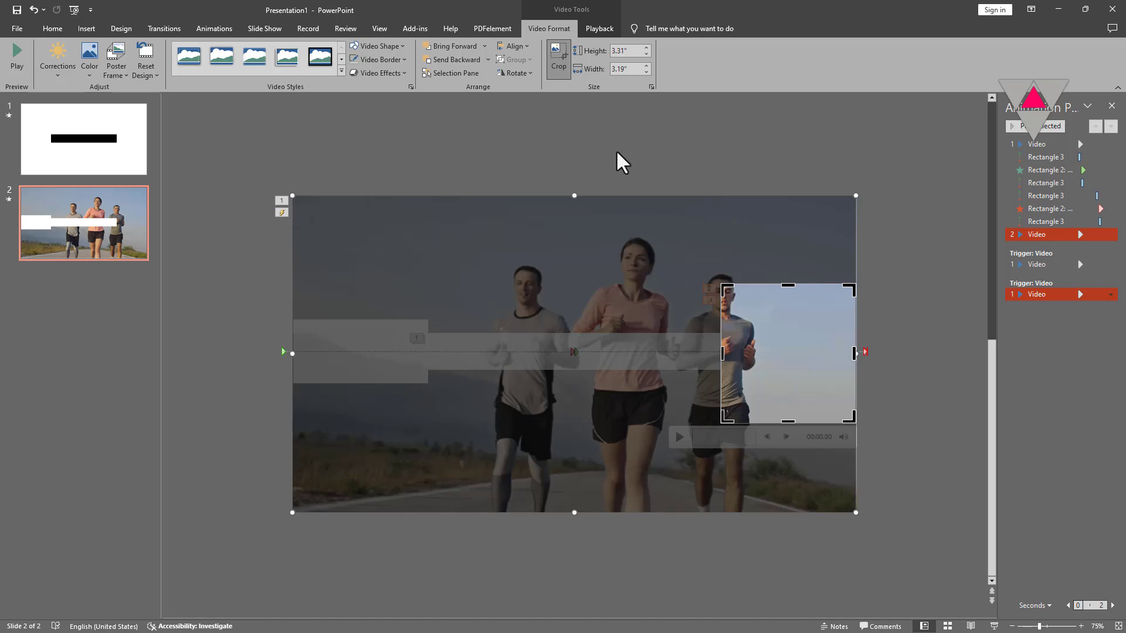
{"action": "left_click", "coordinate": [557, 63]}
{"action": "left_click", "coordinate": [561, 240]}
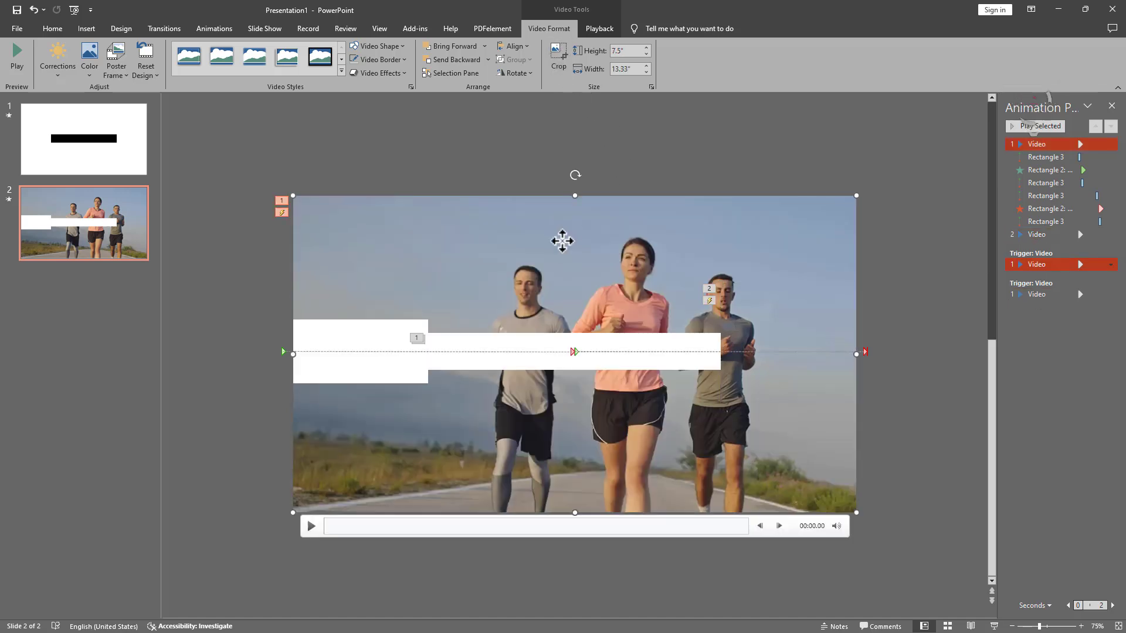
Step: Duplicate the background video again and crop the copy to its left part, about 4.31" by 3.19"
{"action": "key", "text": "ctrl+d"}
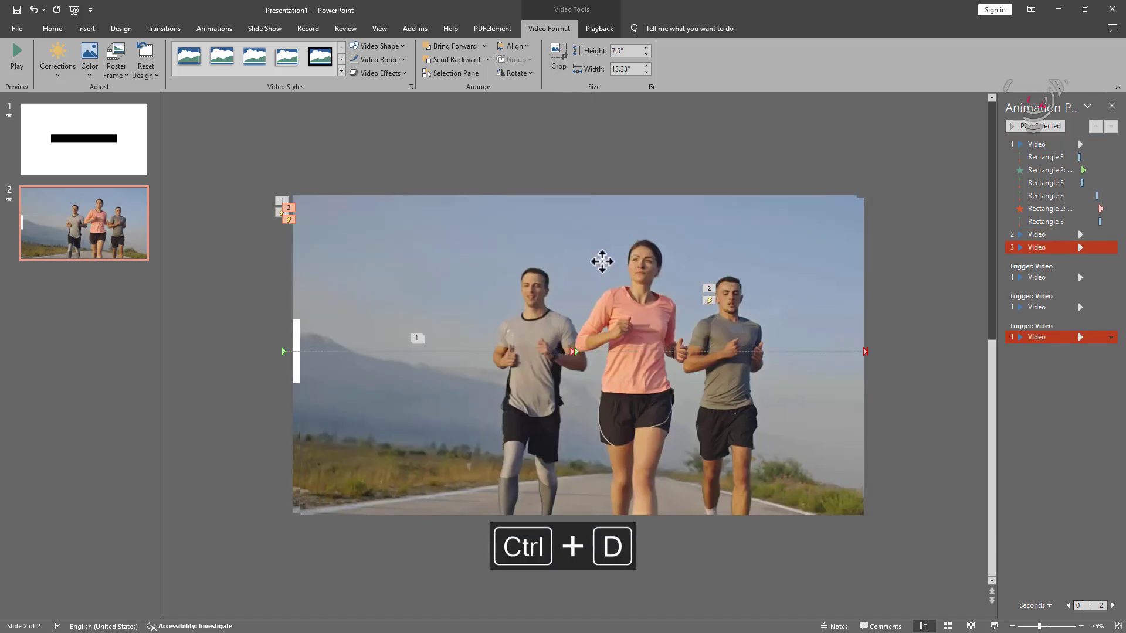
{"action": "left_click_drag", "start_coordinate": [600, 260], "coordinate": [596, 259]}
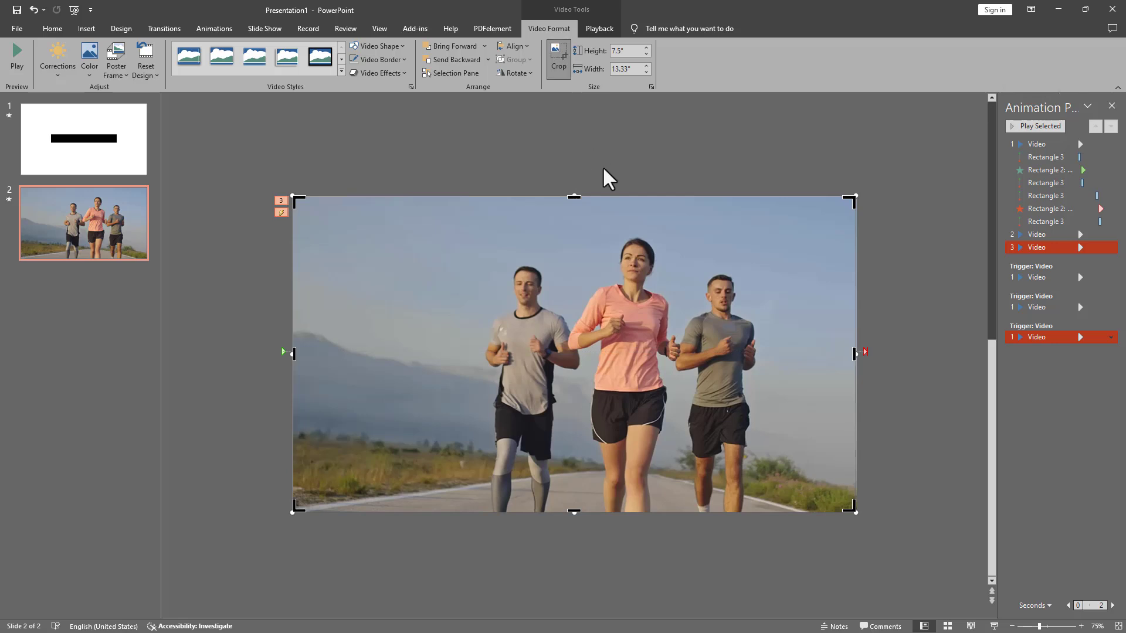
{"action": "left_click_drag", "start_coordinate": [852, 200], "coordinate": [429, 262]}
{"action": "left_click_drag", "start_coordinate": [425, 505], "coordinate": [428, 443]}
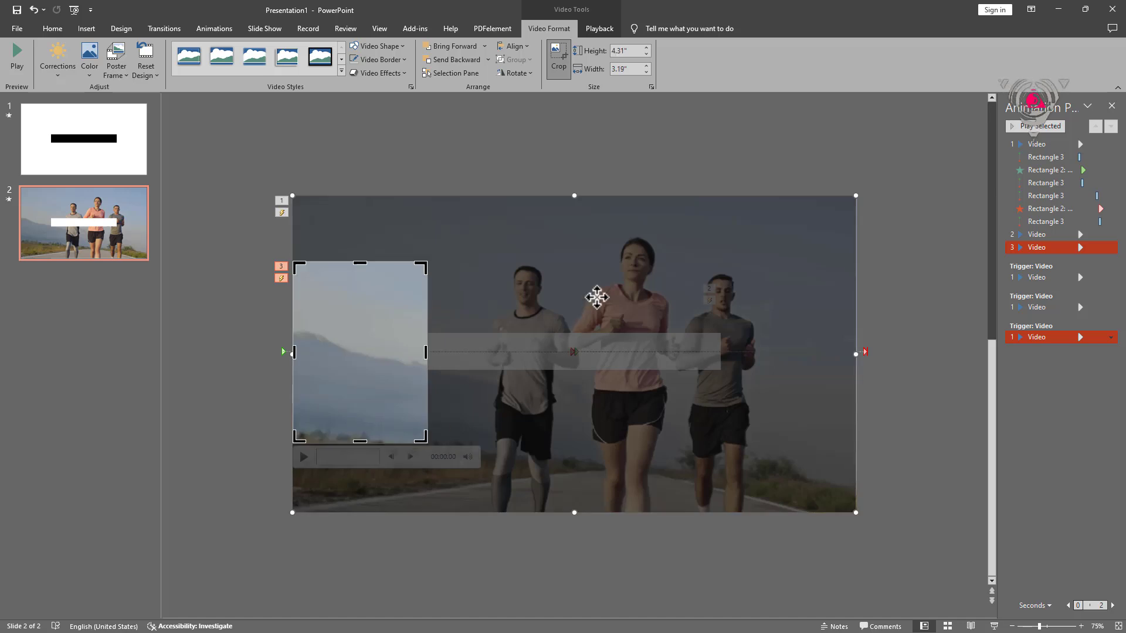
{"action": "left_click", "coordinate": [565, 53]}
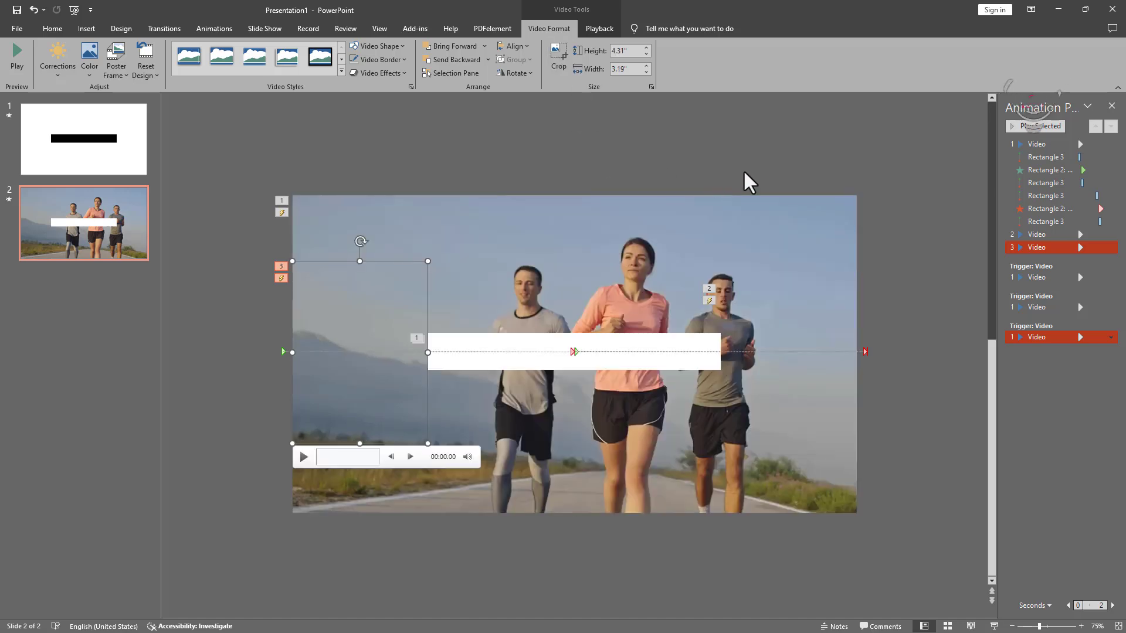
{"action": "left_click", "coordinate": [775, 174]}
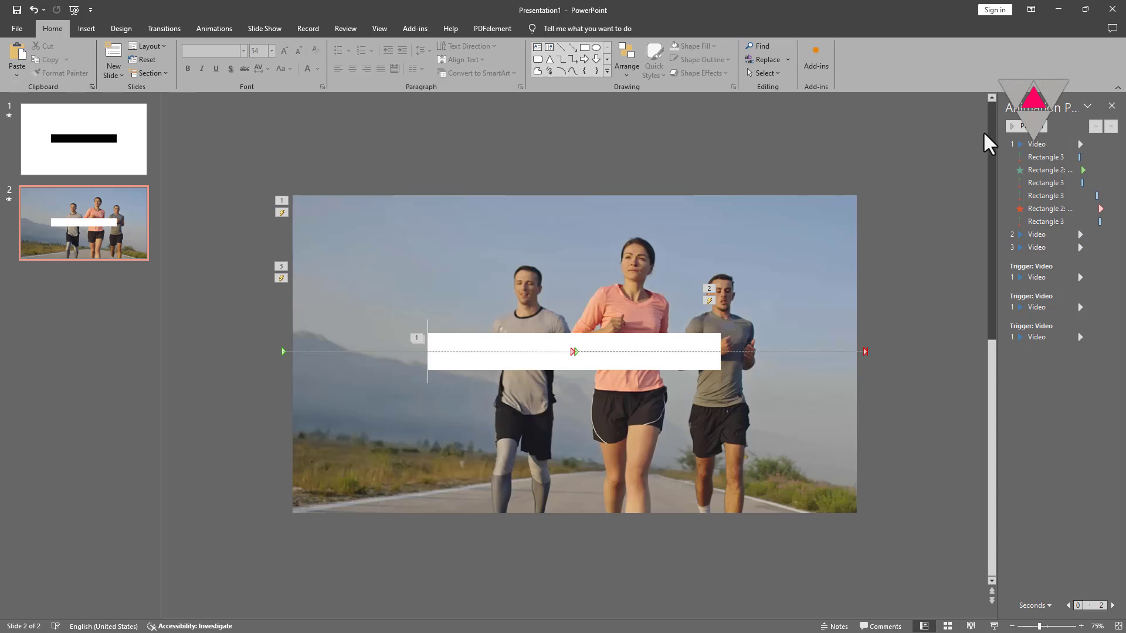
Step: Set all three video play animations to start With Previous with a 0 delay, then preview
{"action": "left_click", "coordinate": [1026, 126]}
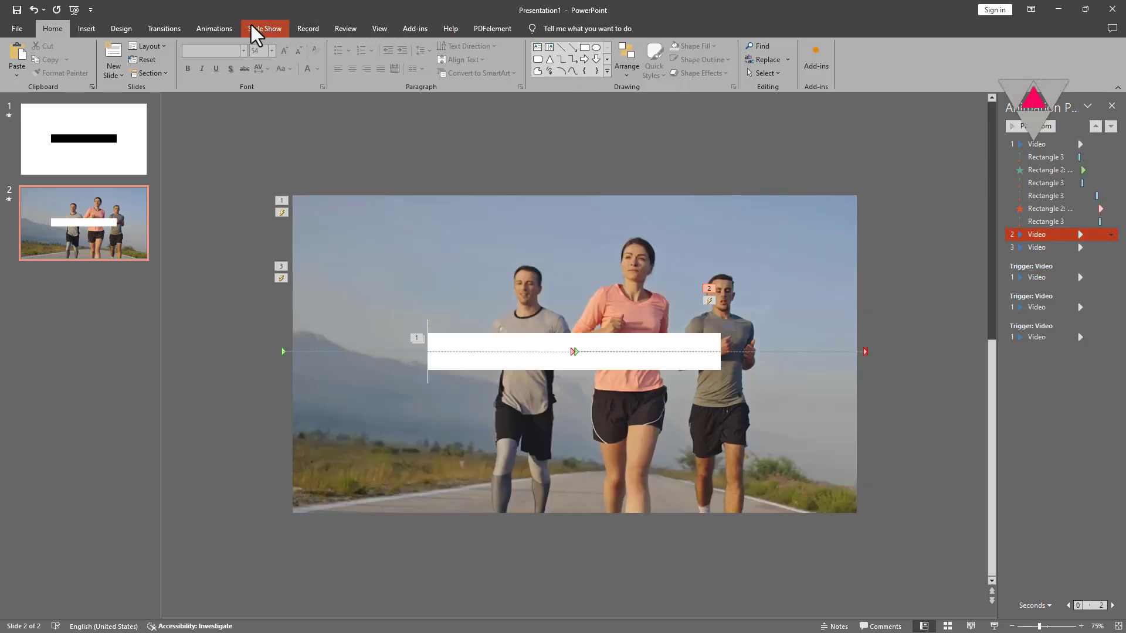
{"action": "left_click", "coordinate": [231, 30]}
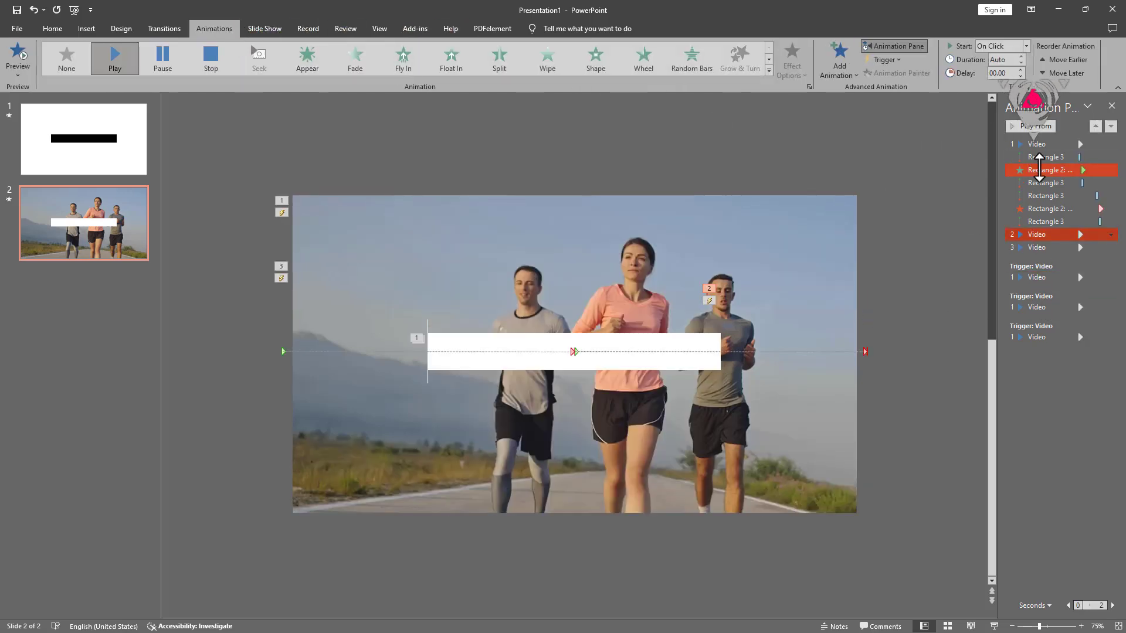
{"action": "left_click", "coordinate": [1062, 149]}
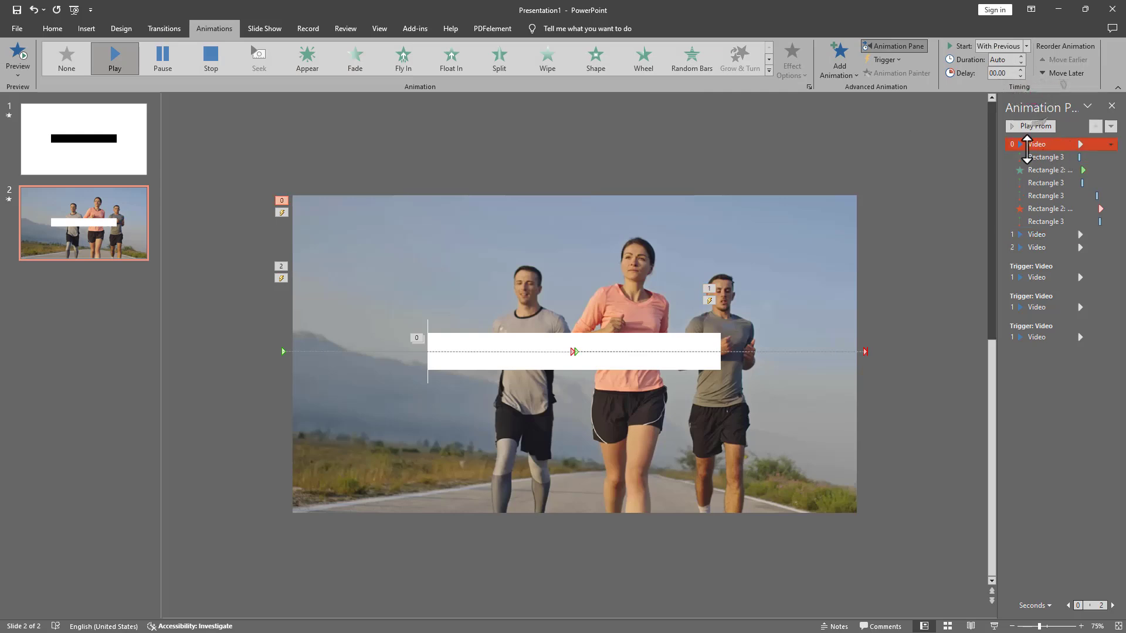
{"action": "left_click", "coordinate": [1055, 234], "text": "ctrl"}
{"action": "left_click", "coordinate": [1050, 247], "text": "ctrl"}
{"action": "left_click", "coordinate": [1023, 46]}
{"action": "left_click", "coordinate": [997, 68]}
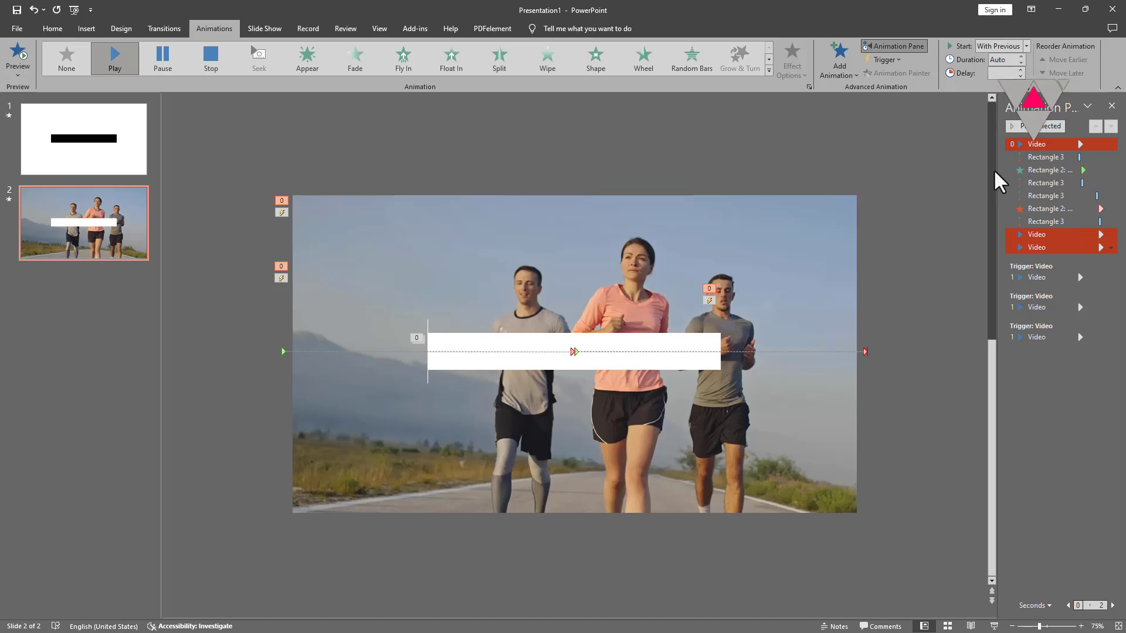
{"action": "left_click", "coordinate": [1003, 72]}
{"action": "type", "text": "0"}
{"action": "key", "text": "Return"}
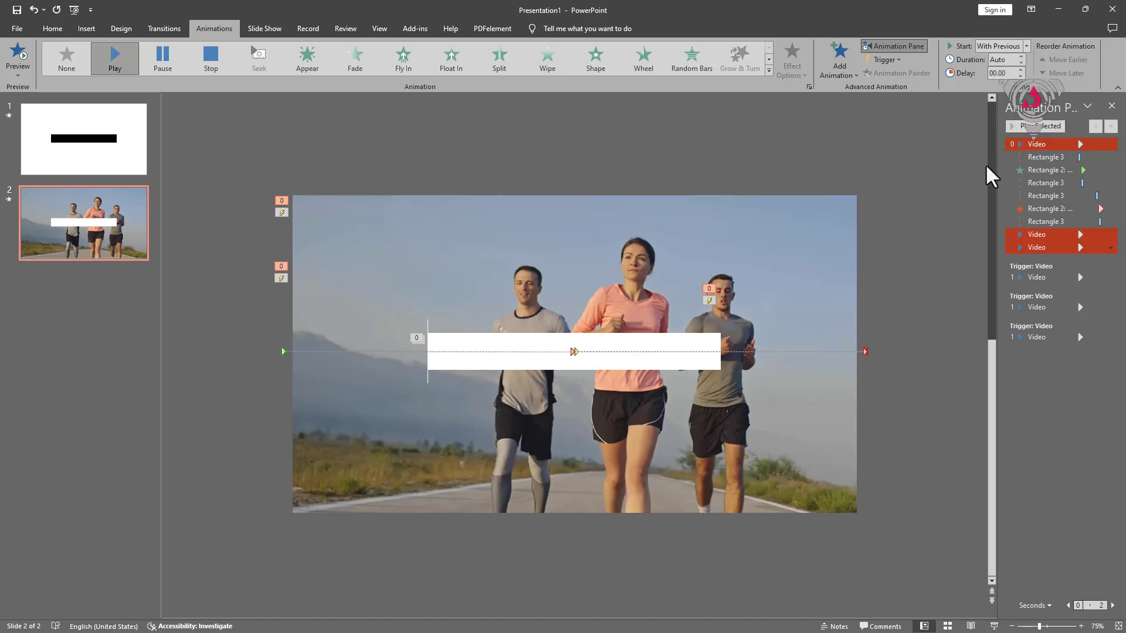
{"action": "left_click", "coordinate": [1035, 144]}
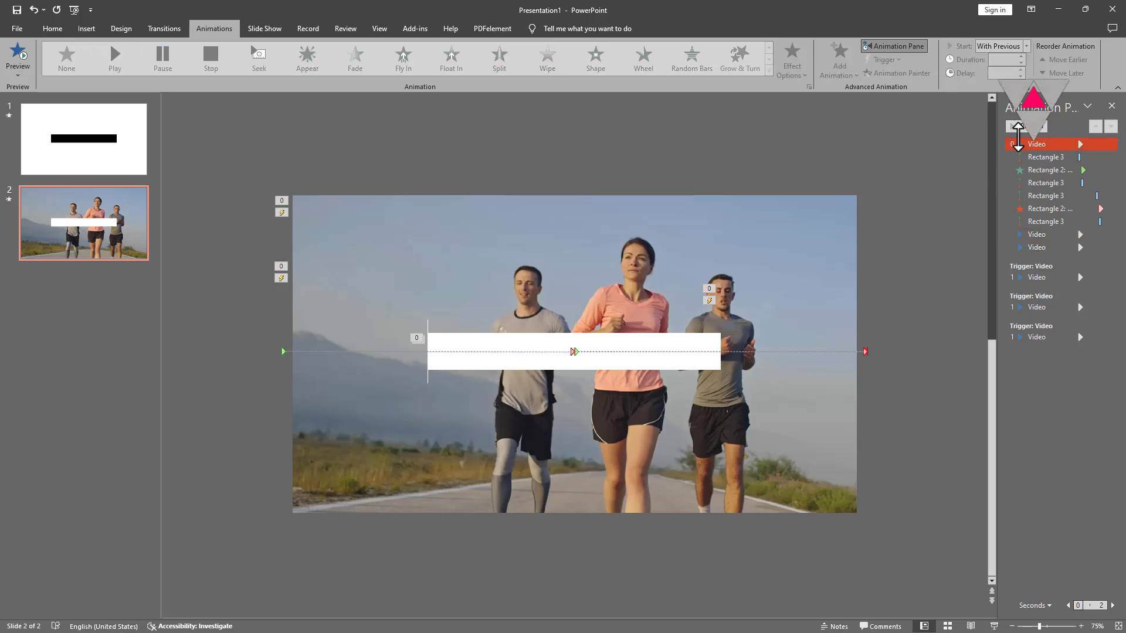
{"action": "left_click", "coordinate": [1026, 126]}
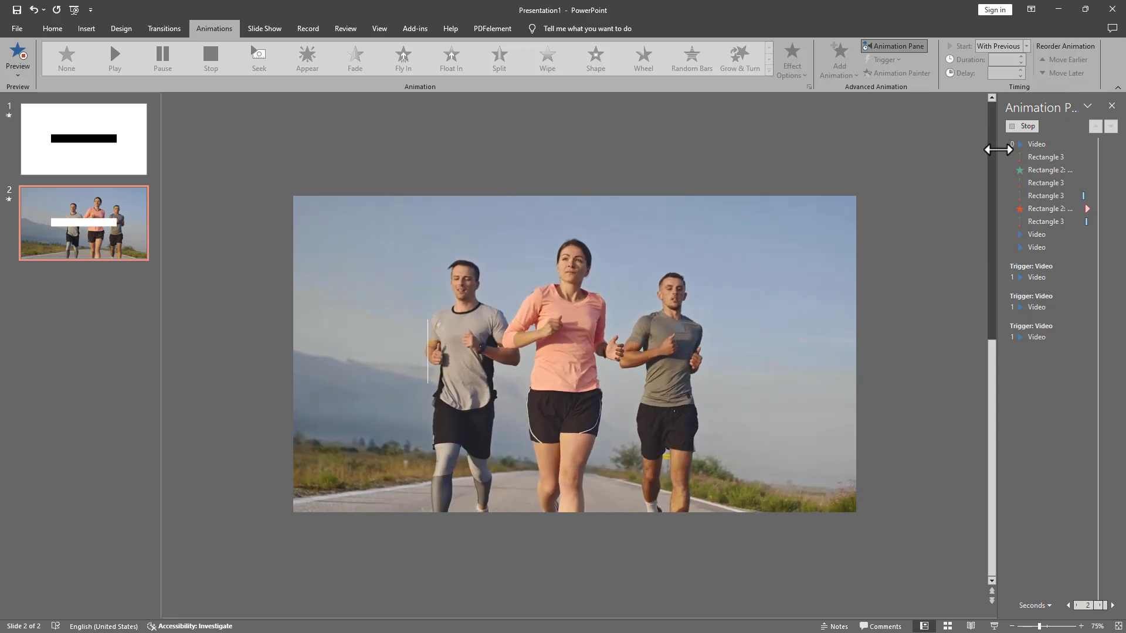
Step: Recrop the left video mask slightly wider on its right edge, to about 4.31" by 3.22"
{"action": "left_click", "coordinate": [389, 368]}
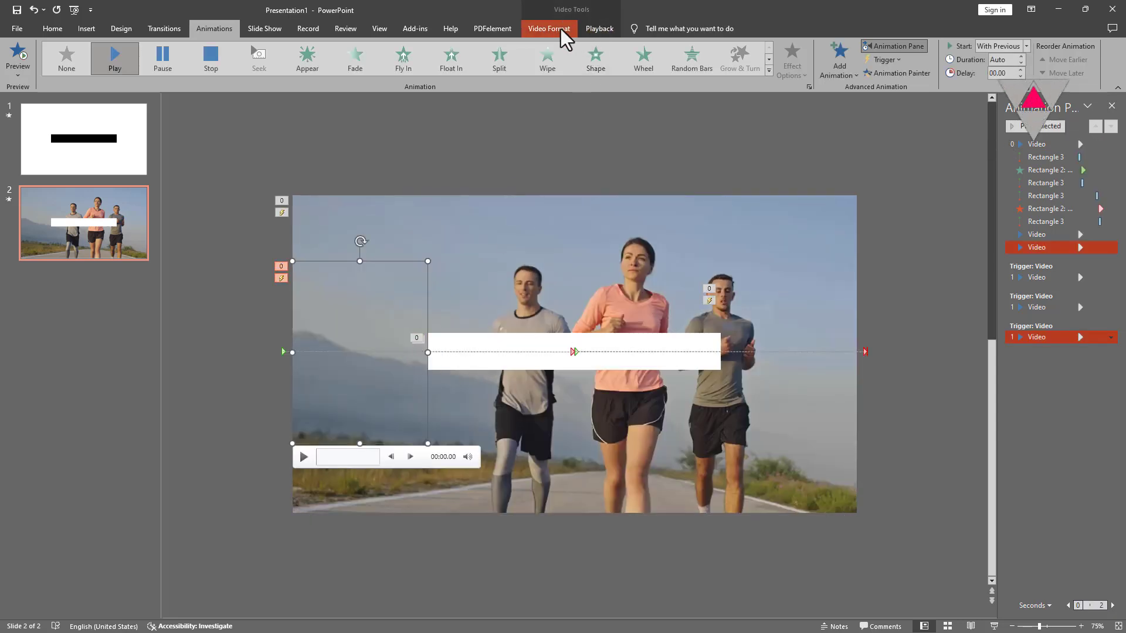
{"action": "left_click", "coordinate": [561, 29]}
{"action": "left_click", "coordinate": [566, 53]}
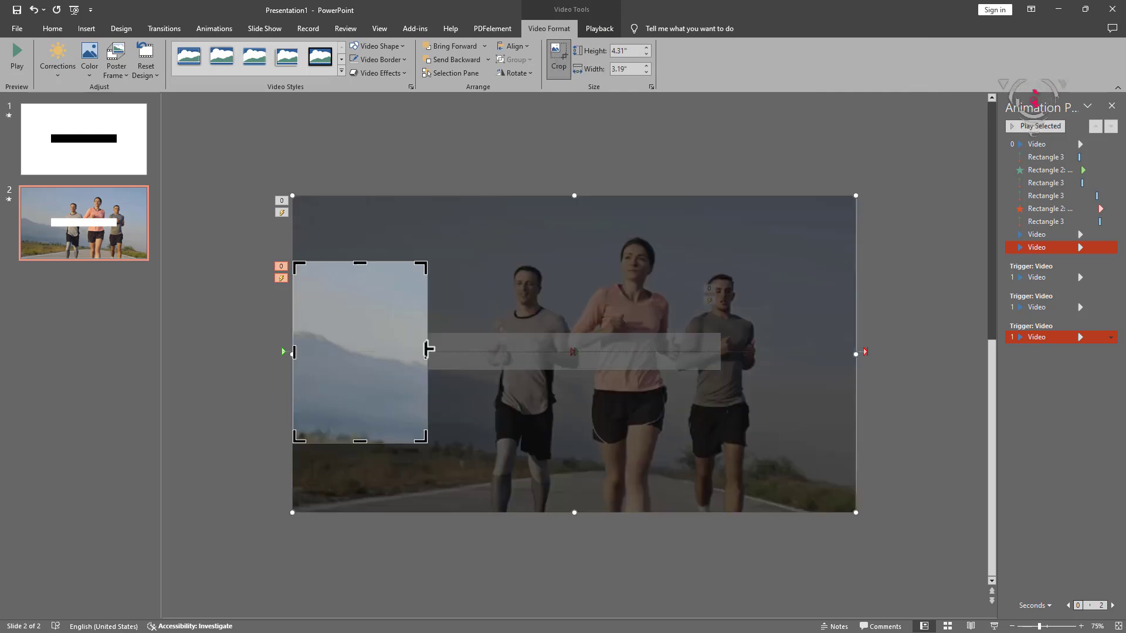
{"action": "left_click_drag", "start_coordinate": [425, 351], "coordinate": [428, 351]}
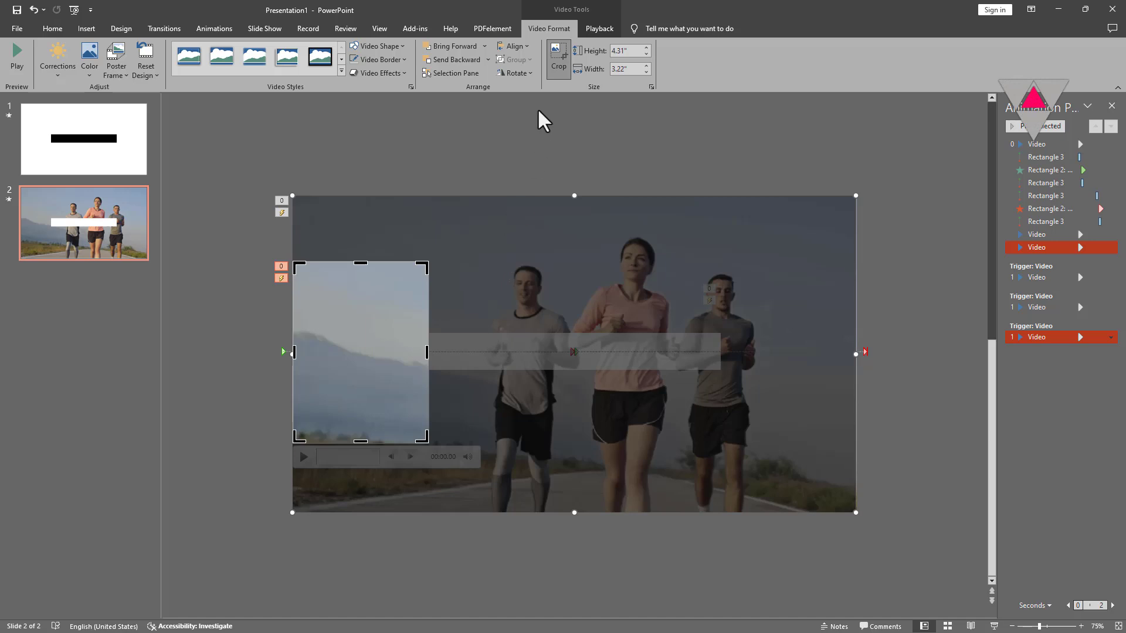
{"action": "left_click", "coordinate": [558, 59]}
{"action": "left_click", "coordinate": [1046, 156]}
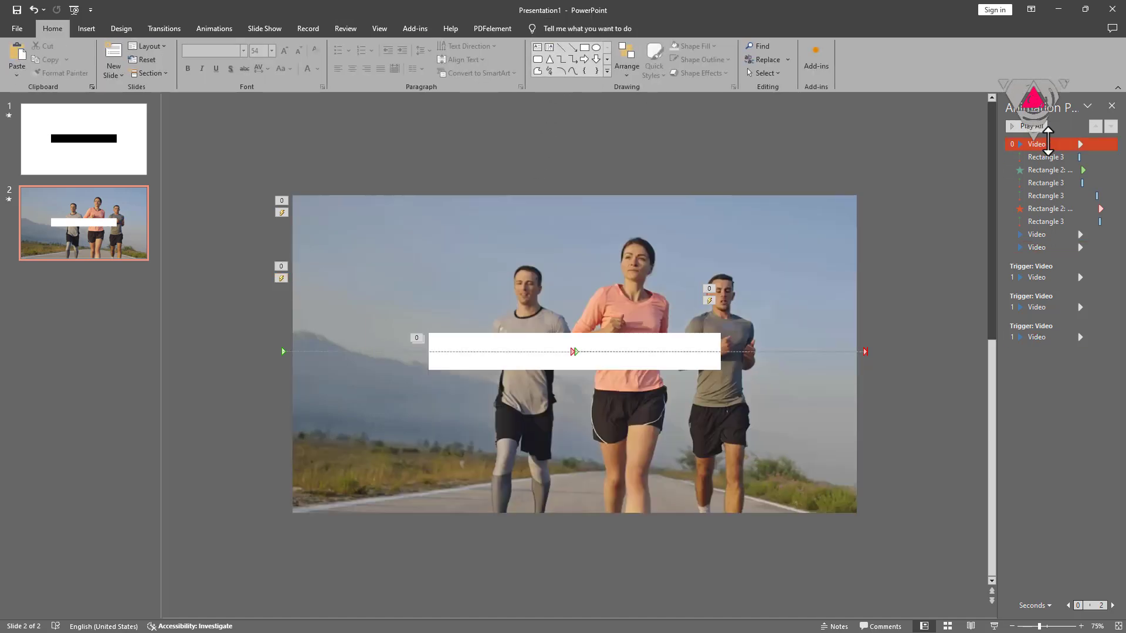